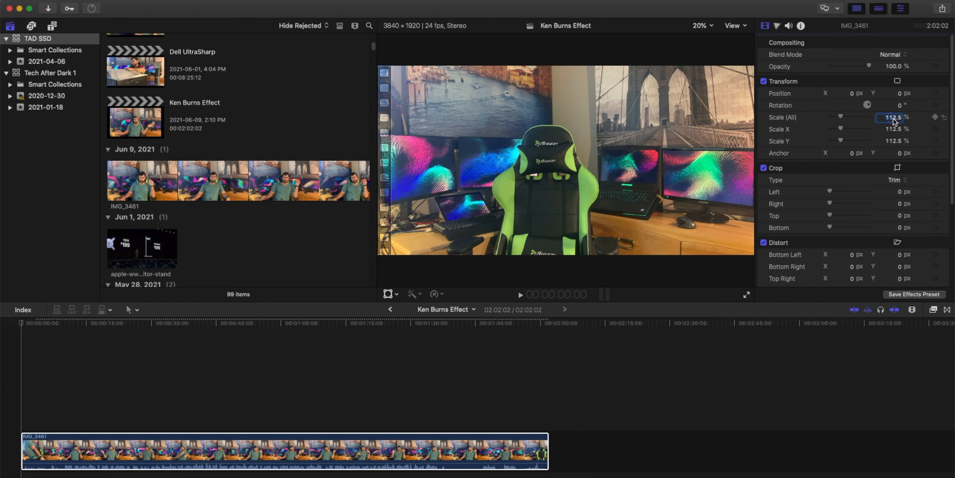
# - Confirm the clip's scale value and switch the timeline to the Blade tool
pyautogui.press('Return')
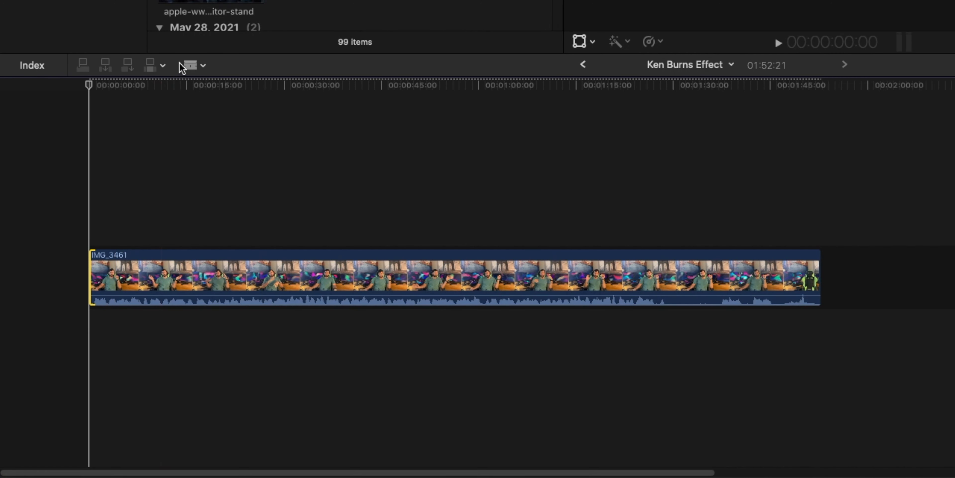
pyautogui.click(195, 67)
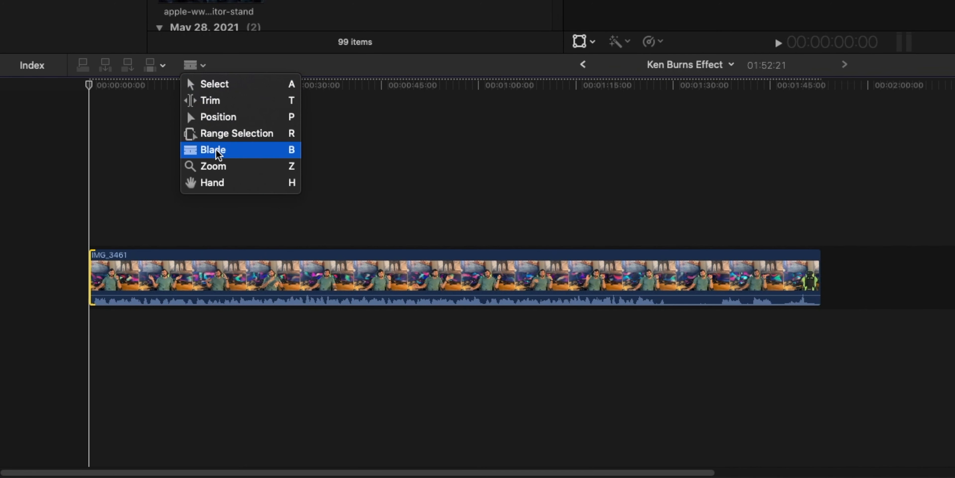
pyautogui.click(214, 150)
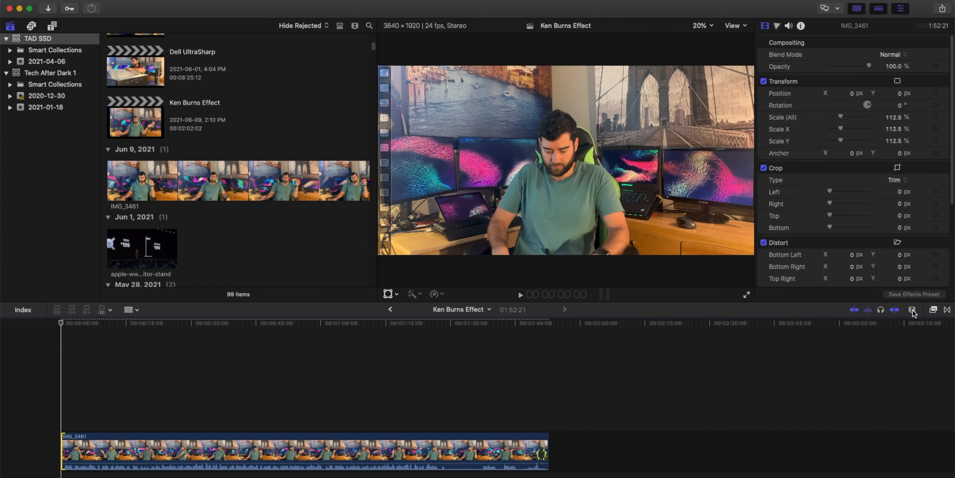
# - Zoom into the timeline and blade the clip at two points, about 3 s and 4 s in
pyautogui.click(912, 309)
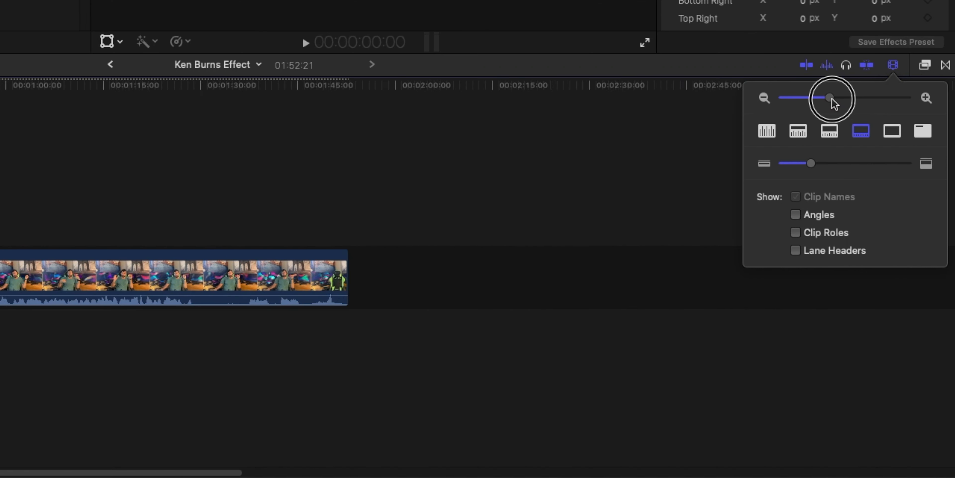
pyautogui.moveTo(870, 332); pyautogui.dragTo(885, 333)
pyautogui.moveTo(853, 101); pyautogui.dragTo(860, 101)
pyautogui.click(799, 130)
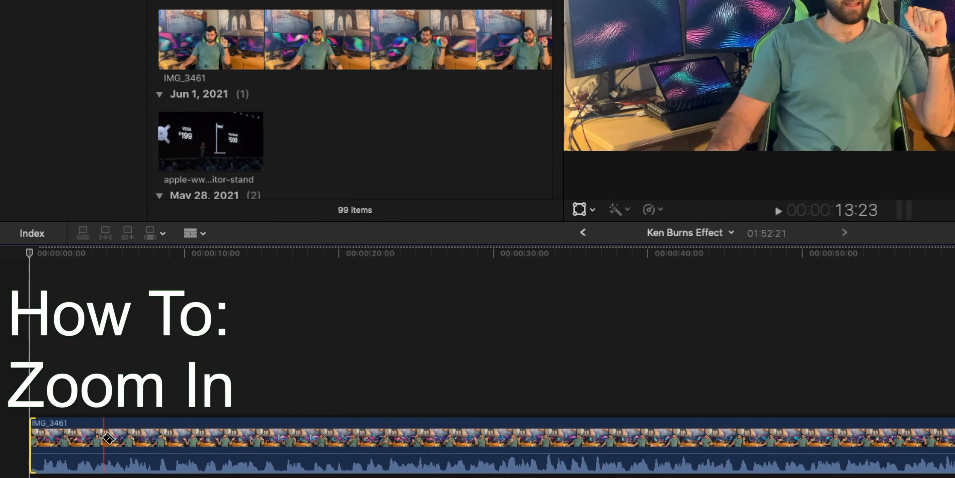
pyautogui.click(73, 442)
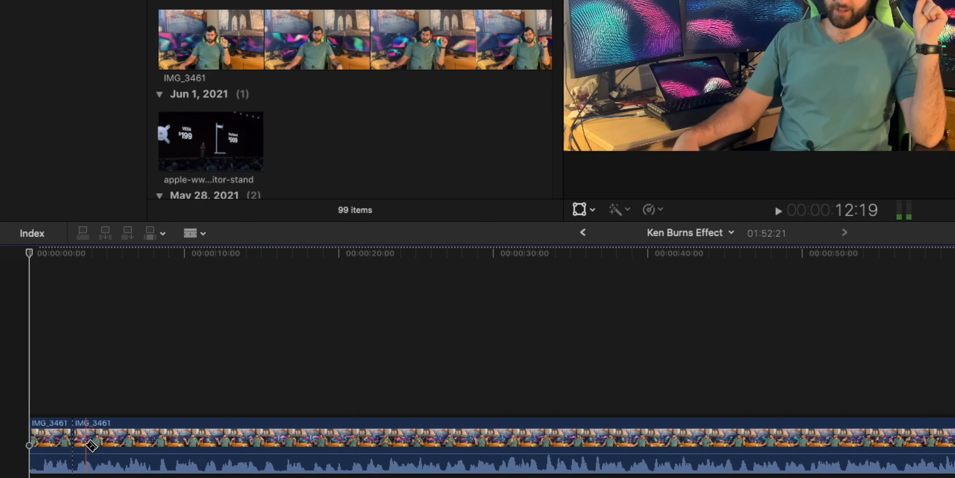
pyautogui.click(93, 443)
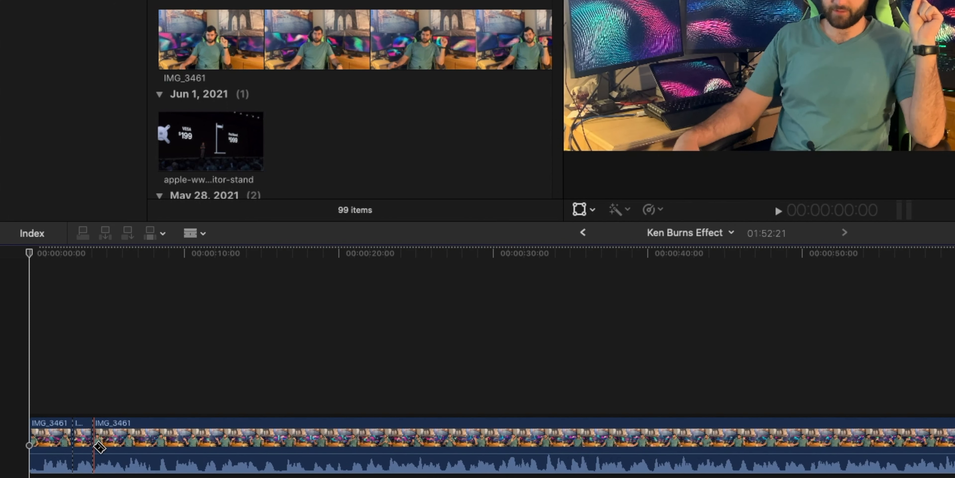
# - Select the short middle segment with the Select tool and set its Crop type to Ken Burns
pyautogui.press('a')
pyautogui.click(83, 440)
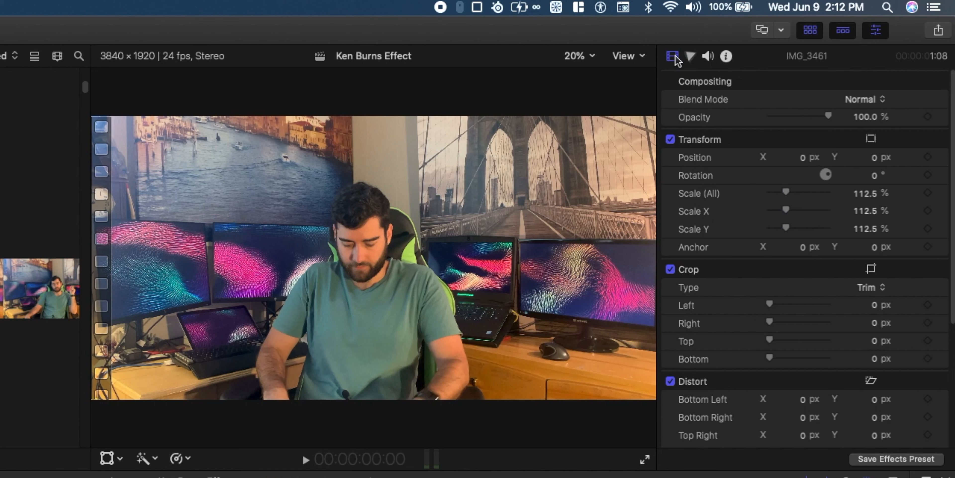
pyautogui.click(884, 290)
pyautogui.click(889, 316)
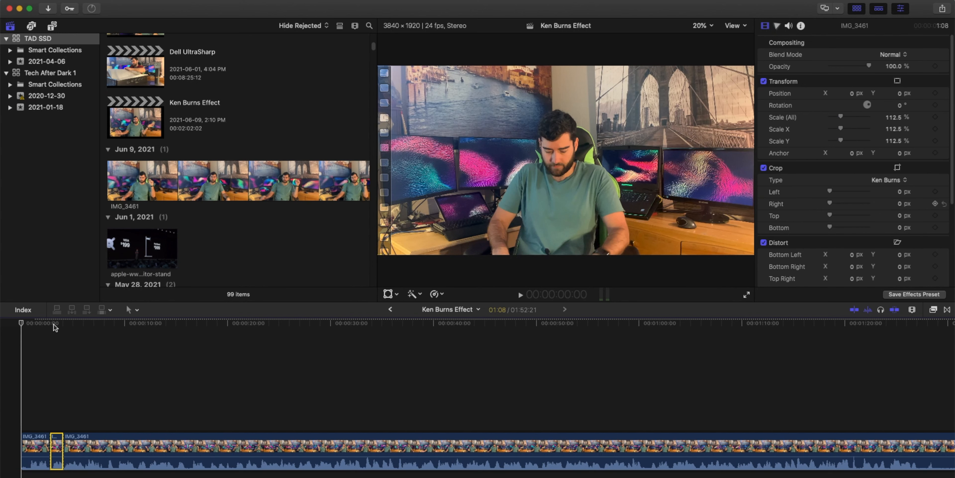
# - Play back the start of the timeline to preview the Ken Burns segment
pyautogui.click(61, 323)
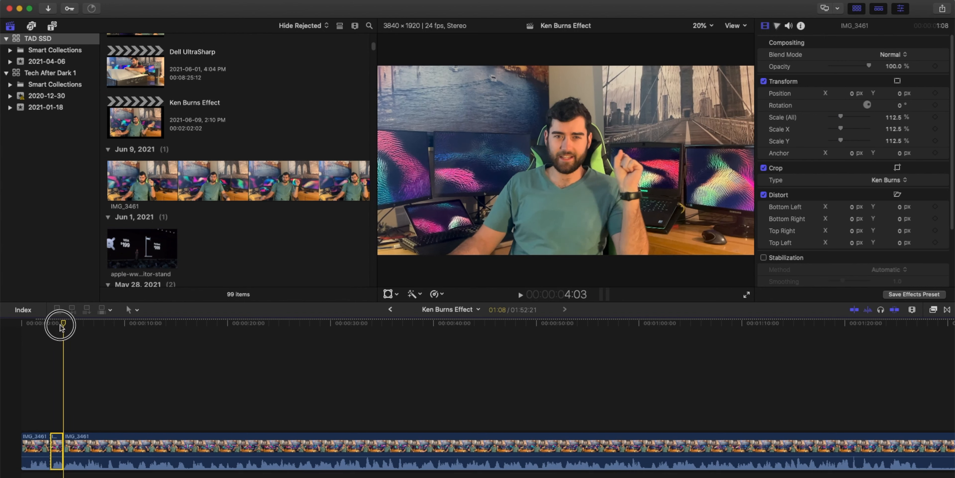
pyautogui.click(44, 324)
pyautogui.press('space')
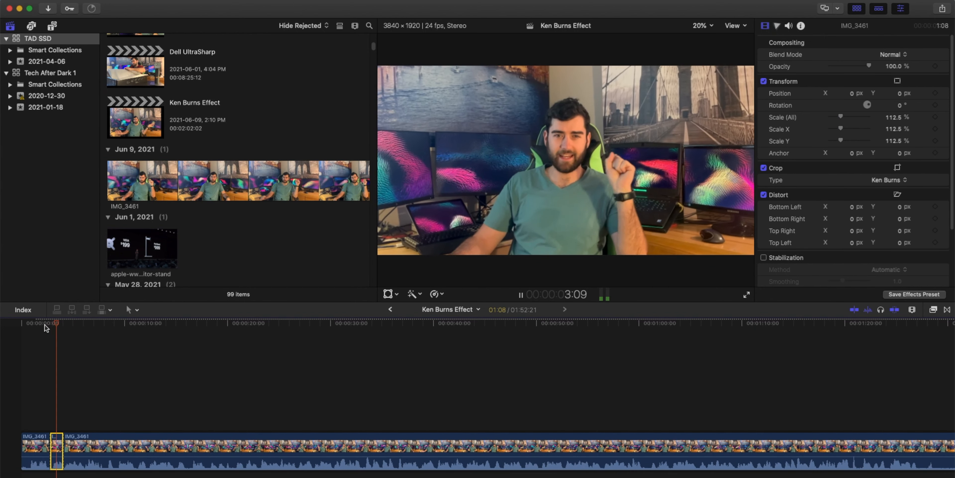
pyautogui.press('space')
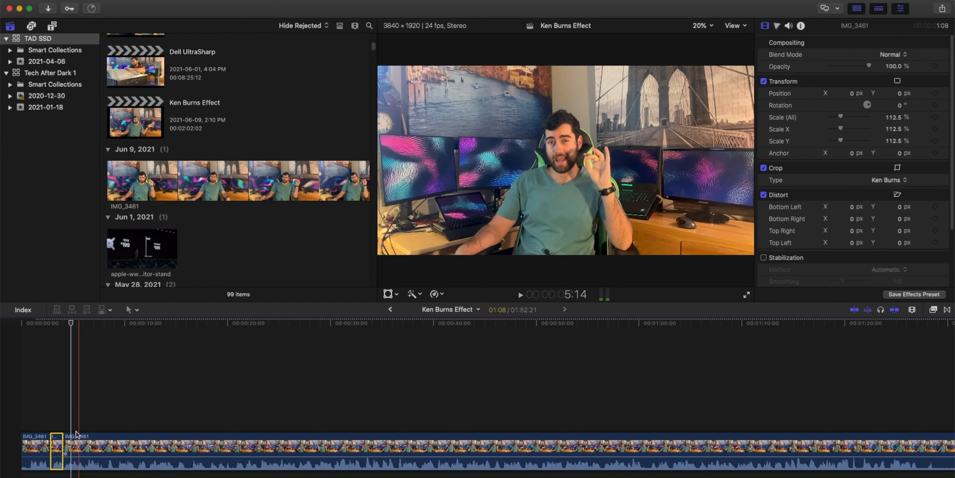
pyautogui.moveTo(62, 322)
pyautogui.mouseDown()
pyautogui.moveTo(41, 323)
pyautogui.moveTo(57, 323)
pyautogui.mouseUp()
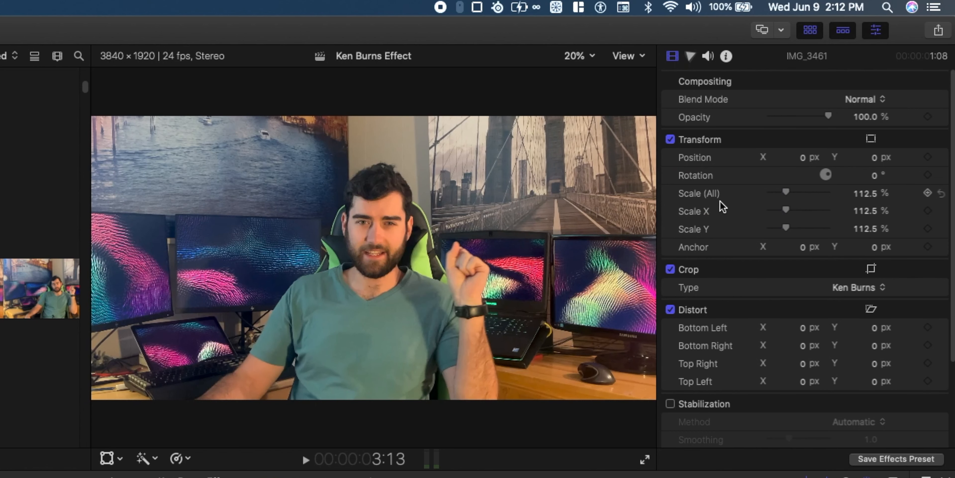
# - Reset the selected segment's Scale (All) to 100% and play the section back
pyautogui.rightClick(803, 117)
pyautogui.click(835, 123)
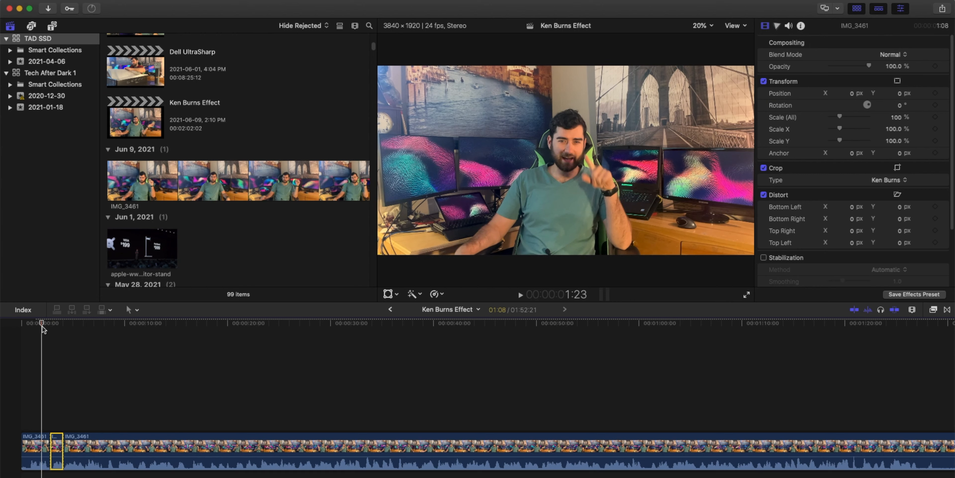
pyautogui.press('space')
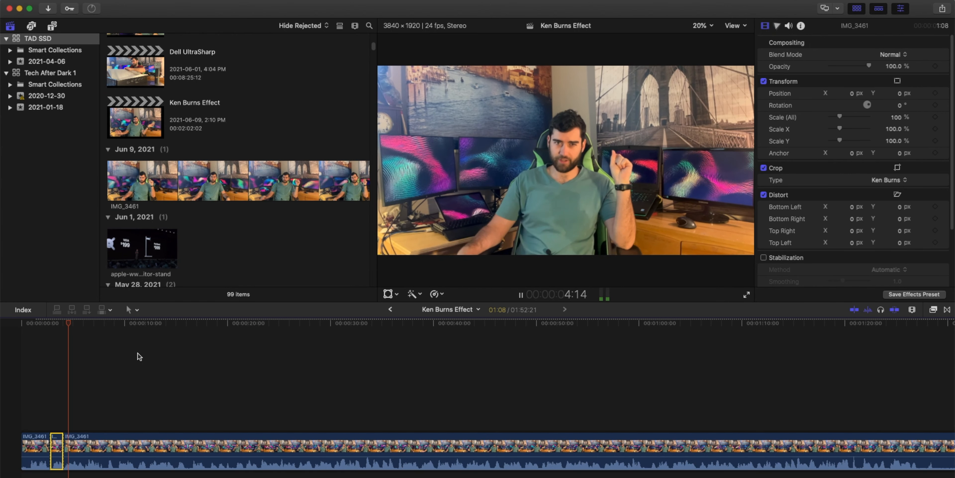
pyautogui.press('space')
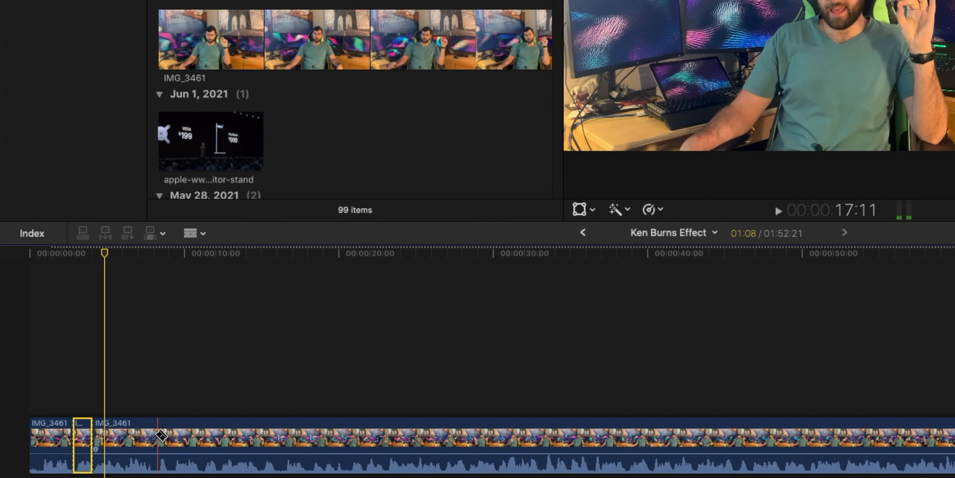
pyautogui.press('space')
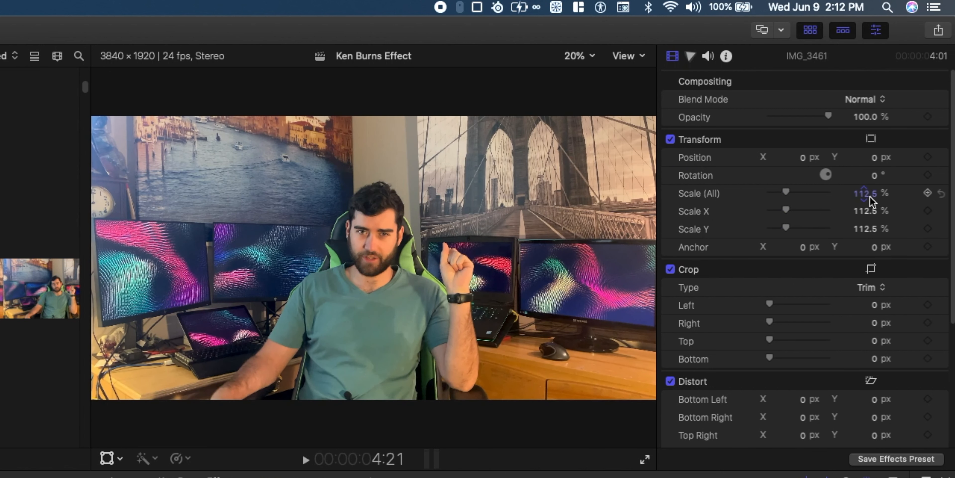
# - Raise the following segment's Scale (All) to 132% and play it back
pyautogui.moveTo(867, 194); pyautogui.dragTo(867, 175)
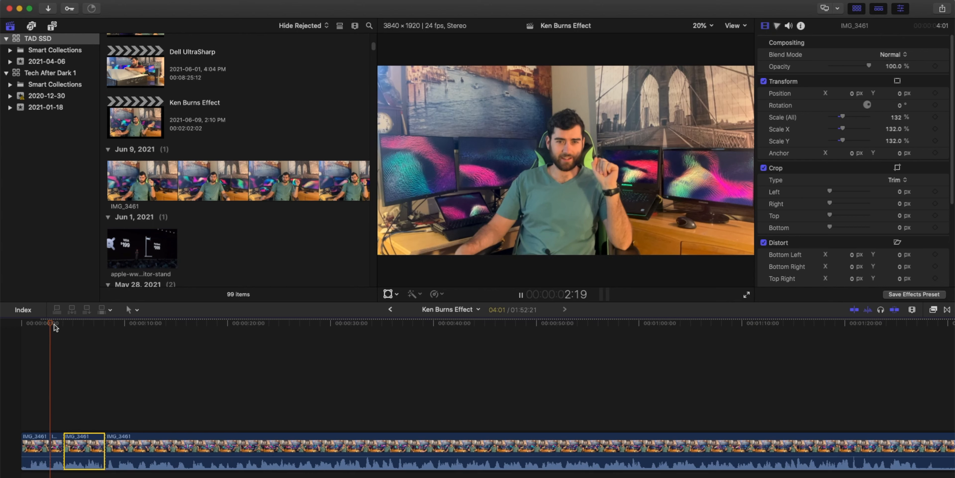
pyautogui.press('space')
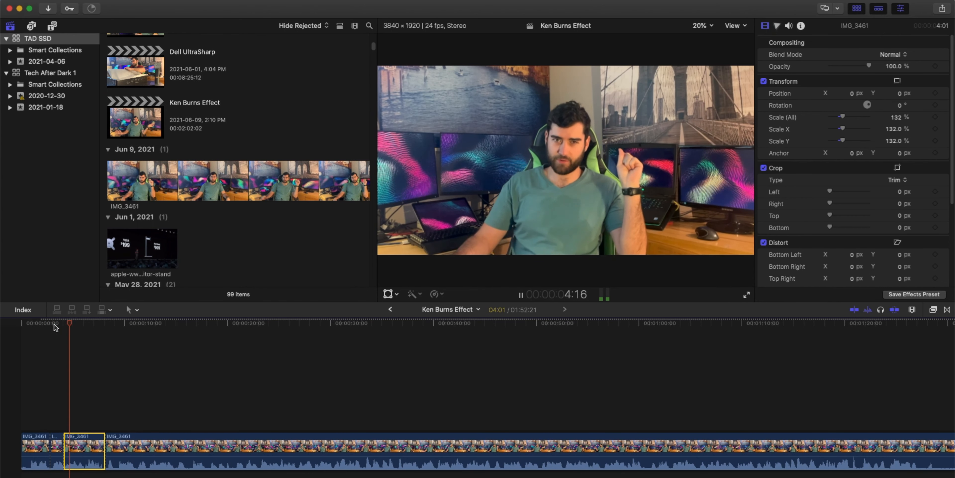
pyautogui.press('space')
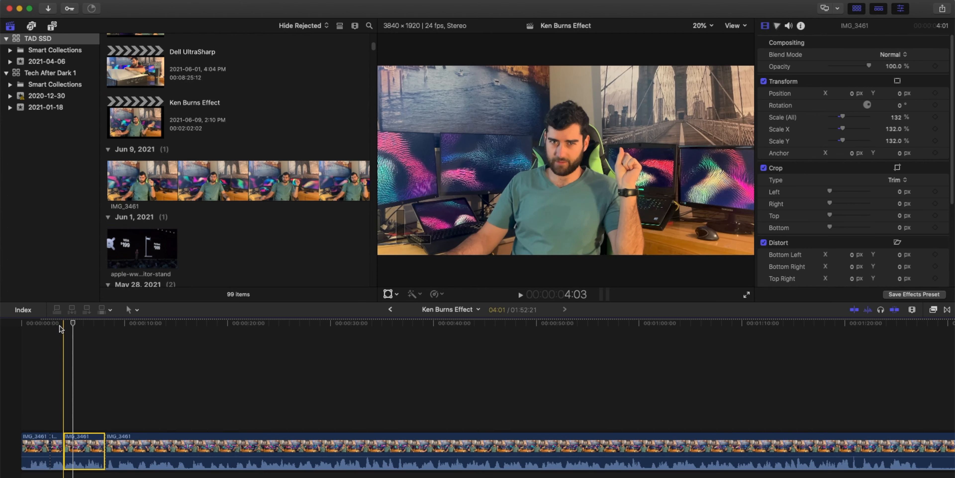
pyautogui.press('space')
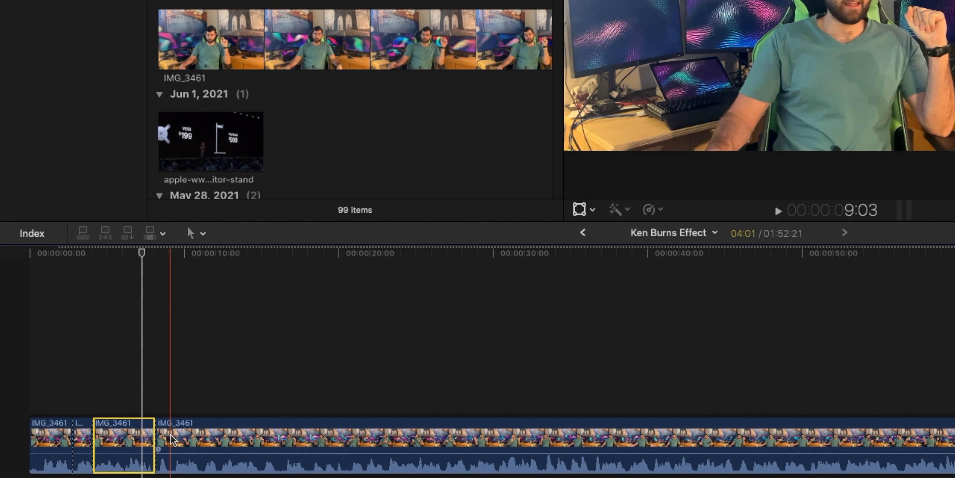
# - Blade the clip again at about 9 s and return to the Select tool
pyautogui.press('b')
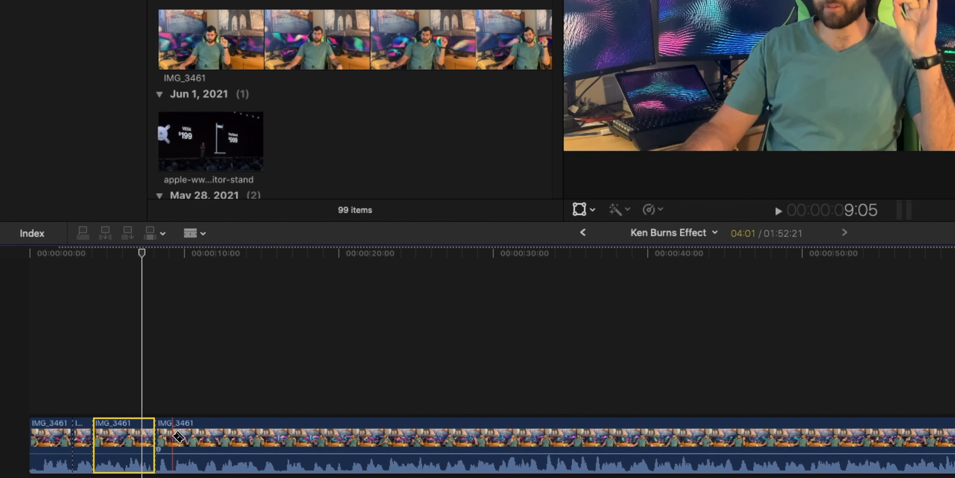
pyautogui.click(174, 437)
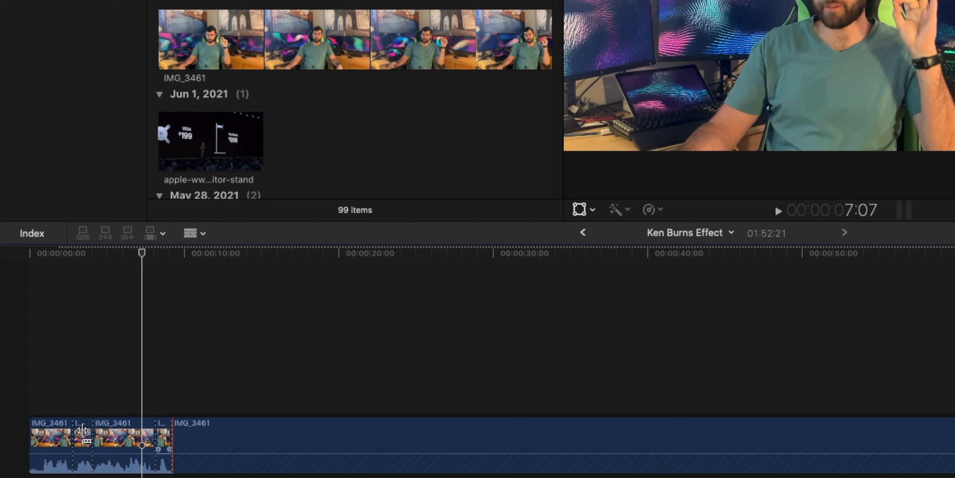
pyautogui.press('a')
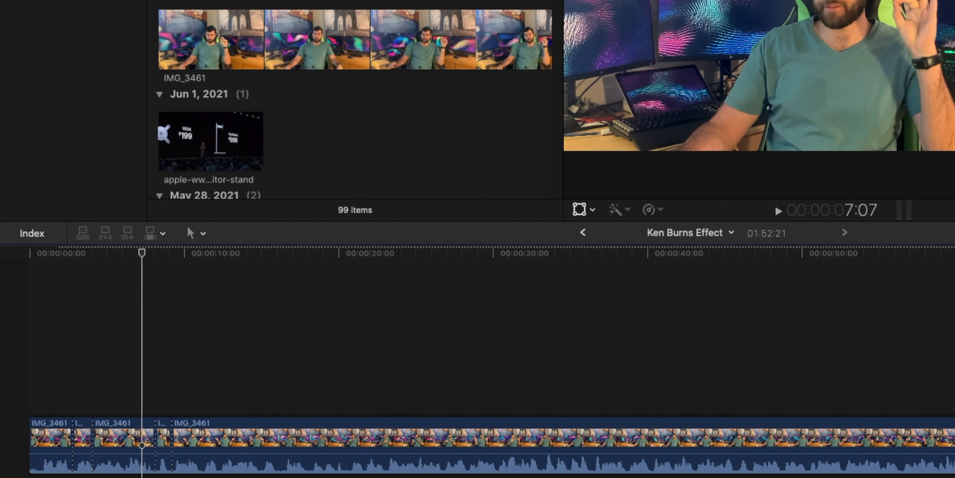
# - Select the short segment after the 132% segment and set its Crop type to Ken Burns
pyautogui.click(117, 436)
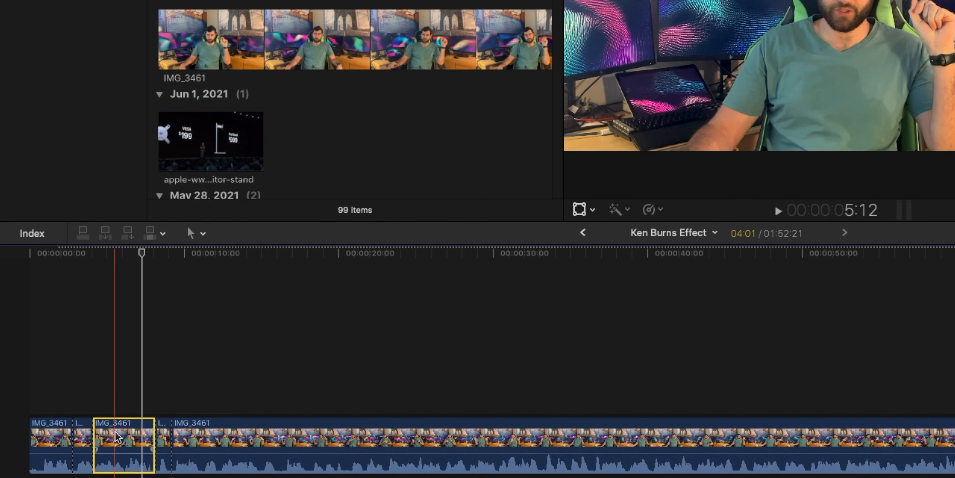
pyautogui.click(164, 436)
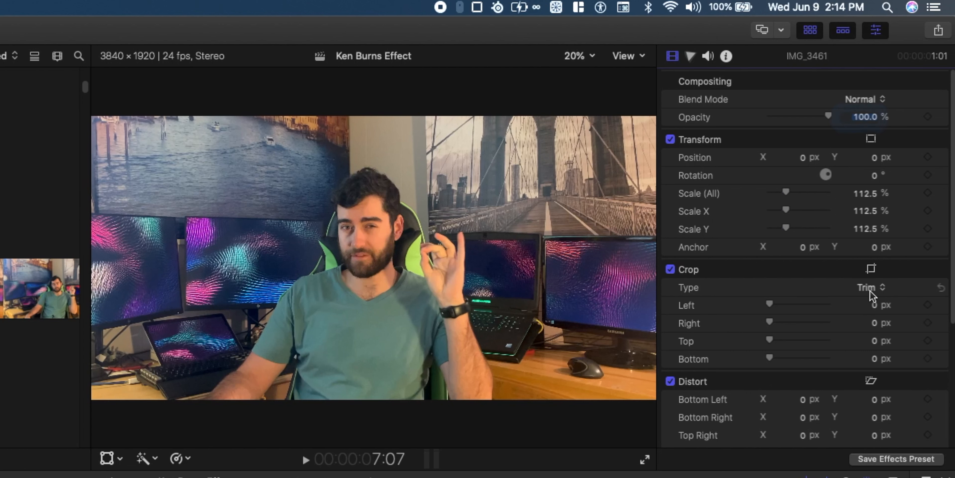
pyautogui.click(862, 288)
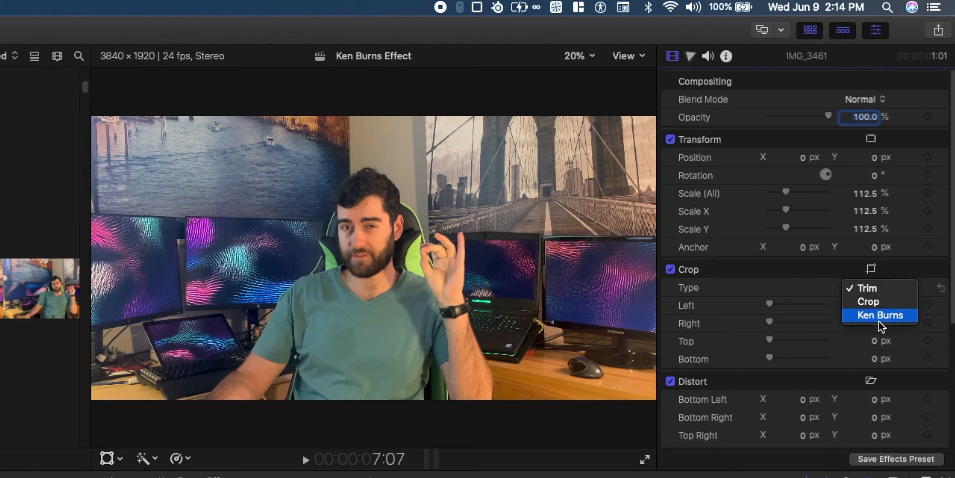
pyautogui.click(879, 316)
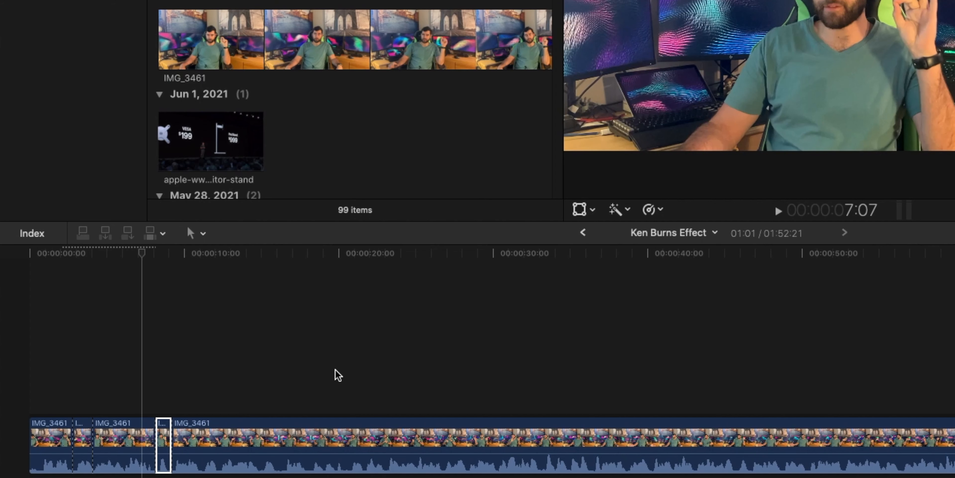
# - Open the segment's Ken Burns controls in the viewer, swap the start and end frames, and finish
pyautogui.click(162, 254)
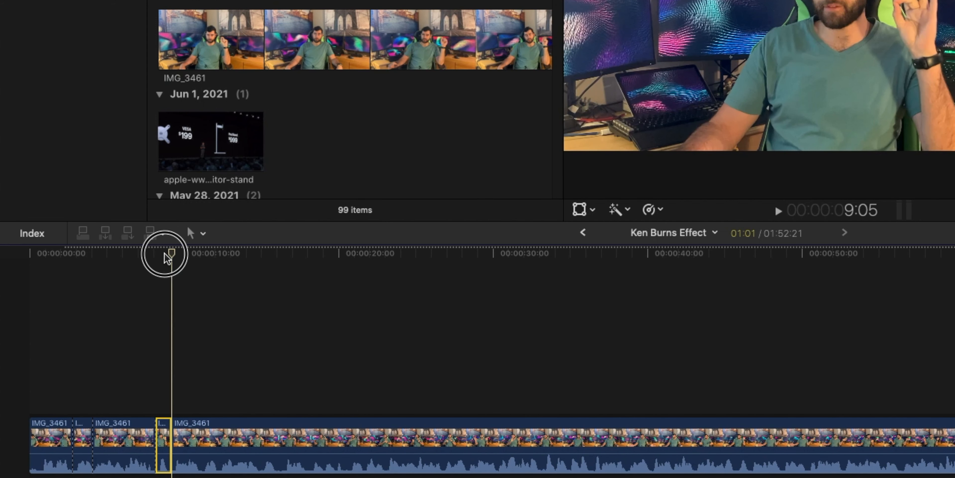
pyautogui.click(162, 255)
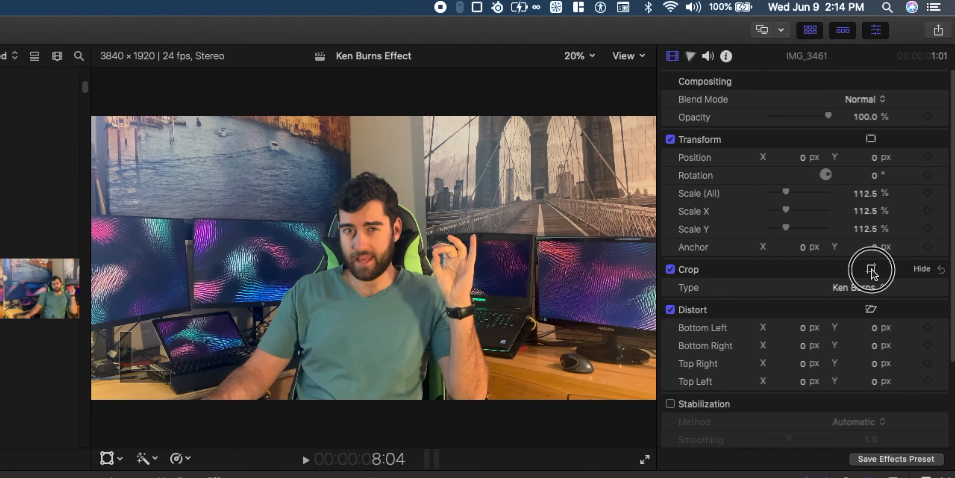
pyautogui.click(872, 269)
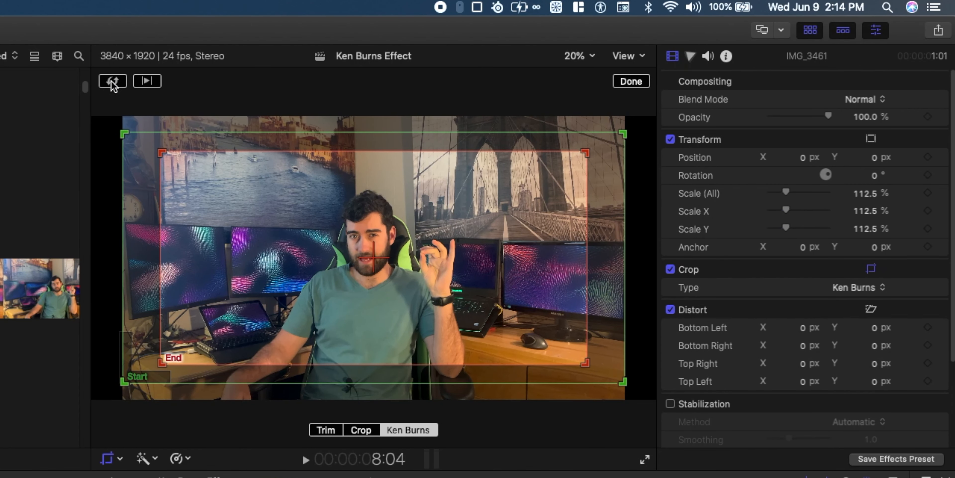
pyautogui.click(112, 81)
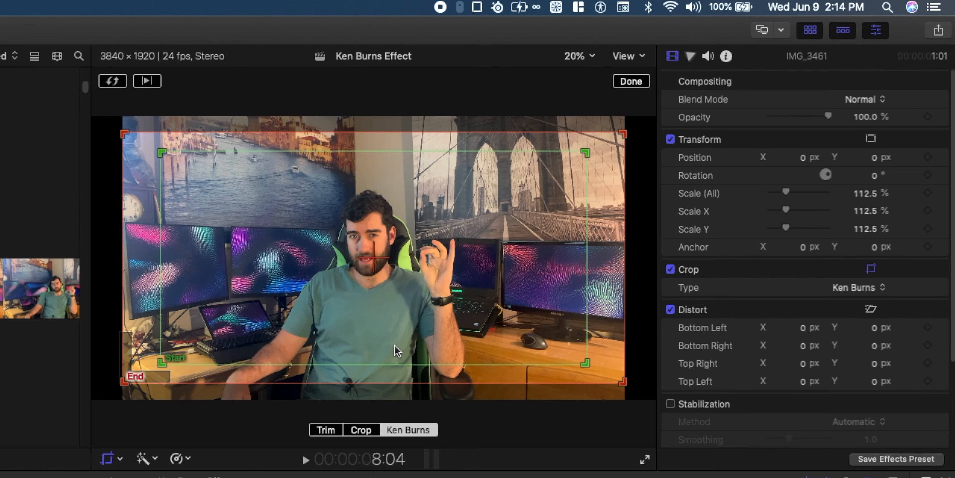
pyautogui.click(631, 82)
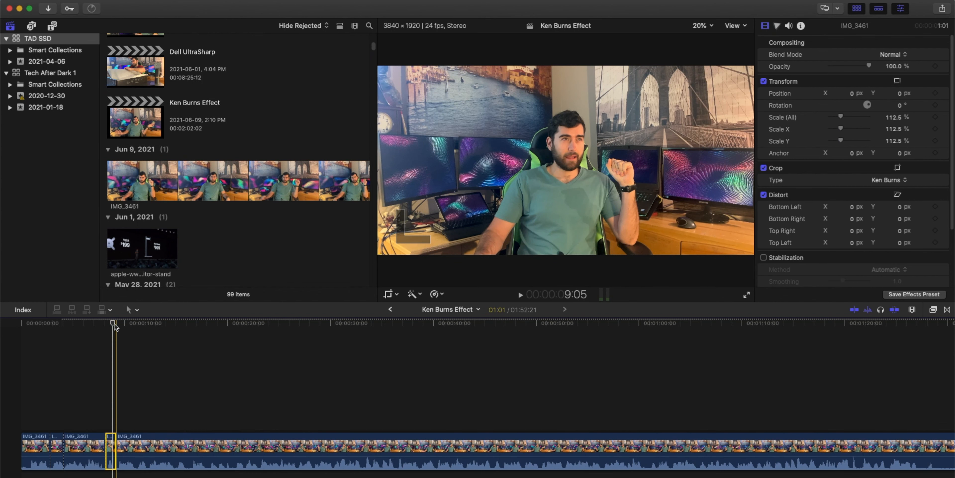
# - Reset the segment's Scale (All) to 100% and play the edited section back
pyautogui.moveTo(113, 324); pyautogui.dragTo(110, 325)
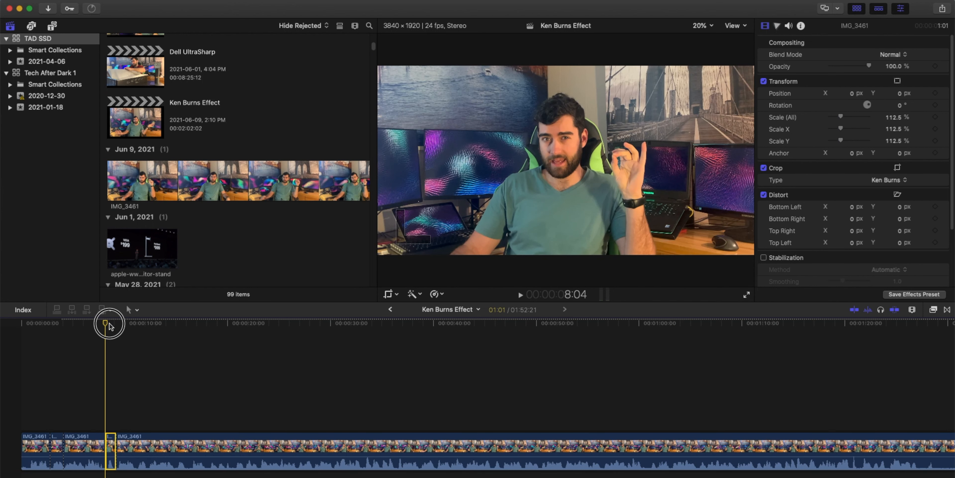
pyautogui.rightClick(787, 118)
pyautogui.click(852, 123)
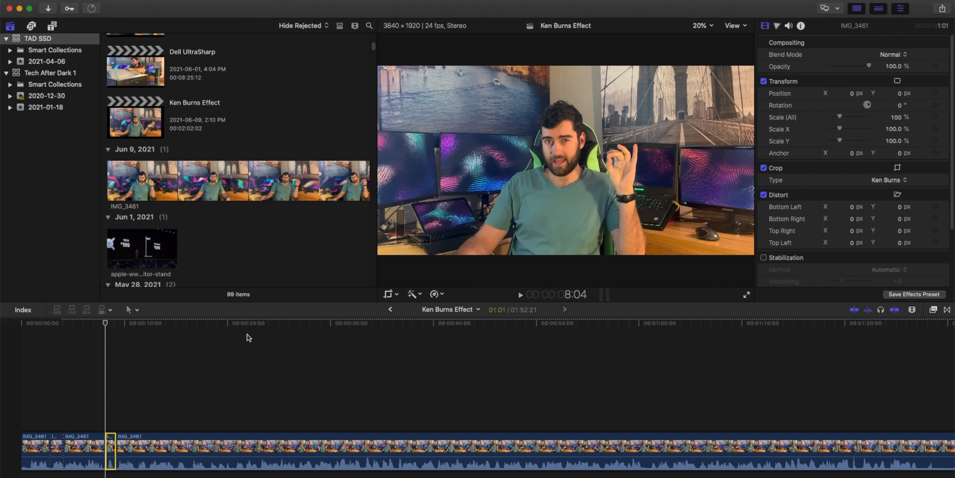
pyautogui.click(95, 324)
pyautogui.press('space')
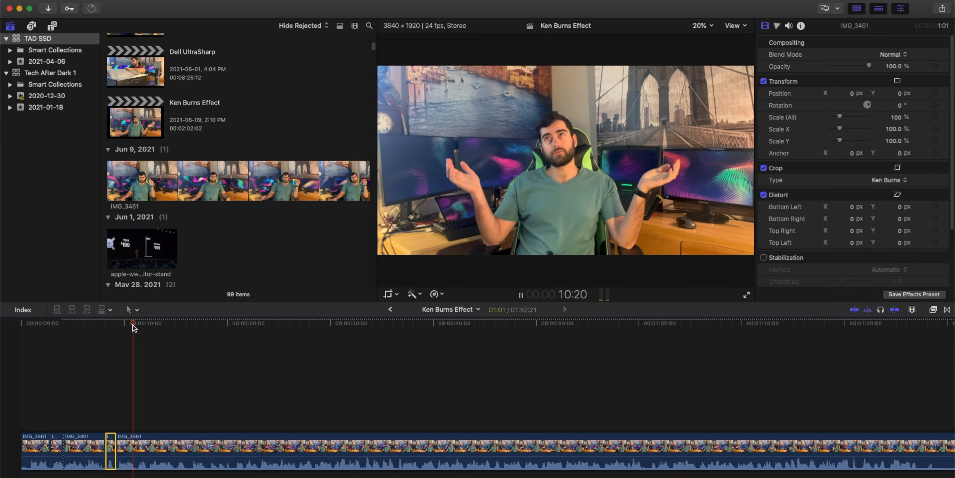
# - Stop playback and blade the clip at about 15 s
pyautogui.press('space')
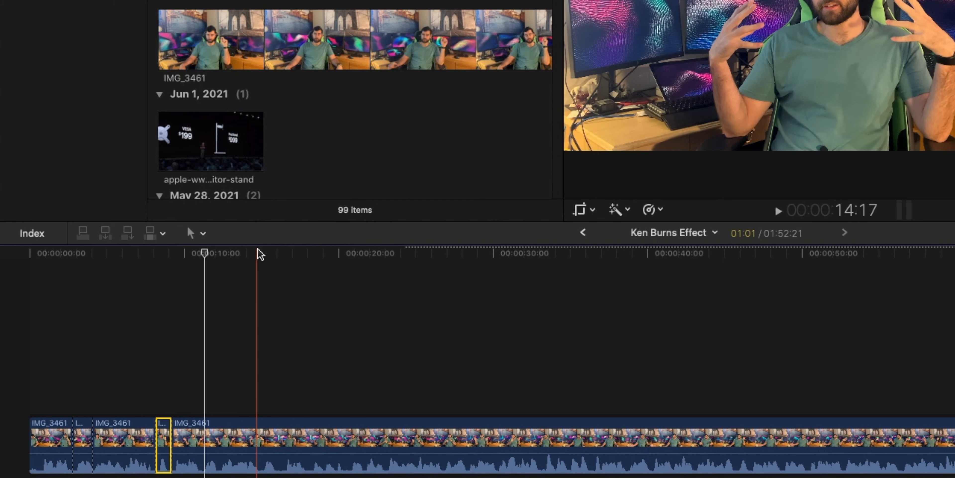
pyautogui.click(261, 253)
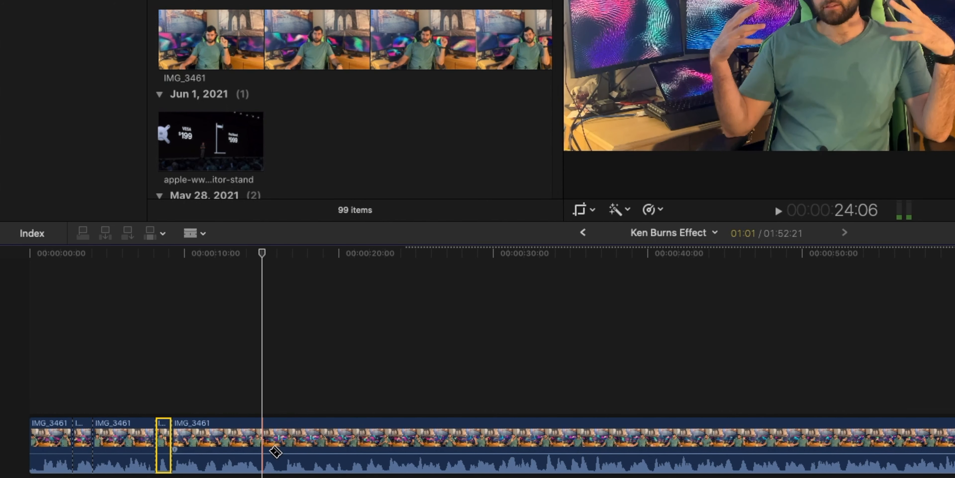
pyautogui.click(265, 450)
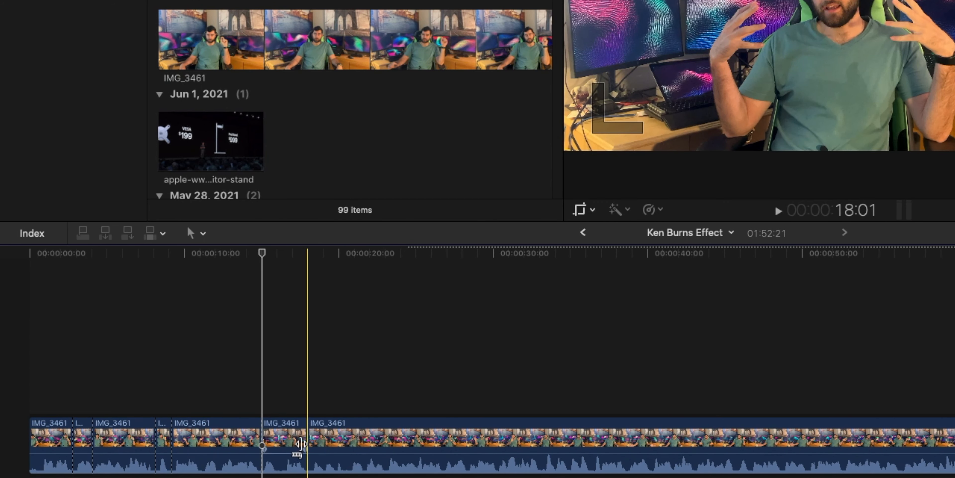
# - Select the segment starting at about 15 s, reset its Scale (All) to 100% and set its Crop type to Ken Burns
pyautogui.press('a')
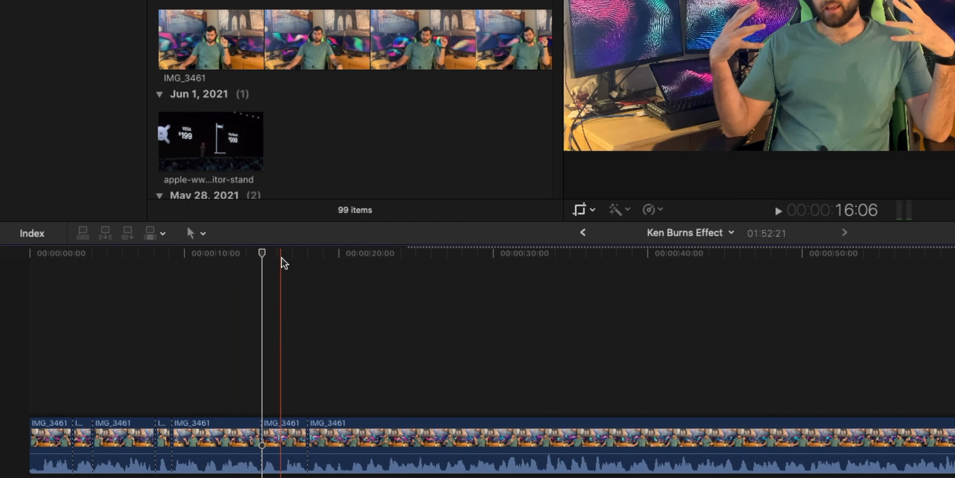
pyautogui.click(282, 430)
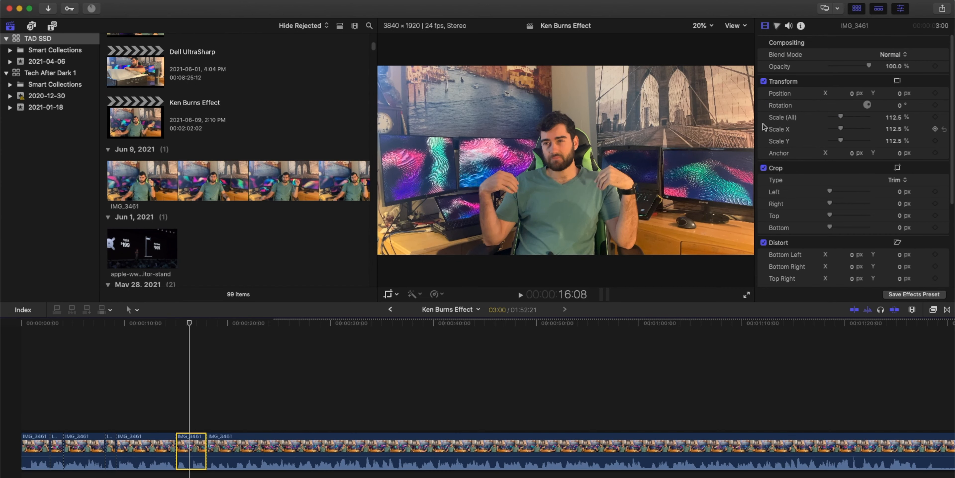
pyautogui.rightClick(778, 120)
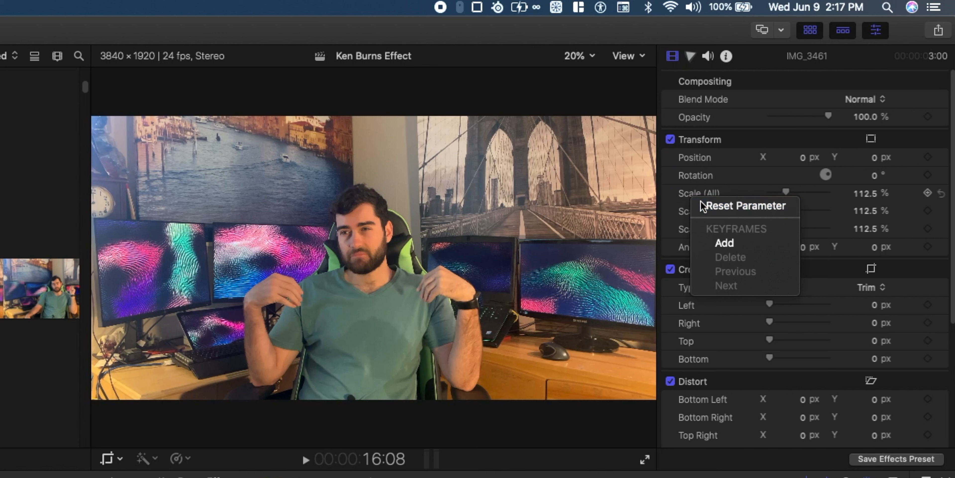
pyautogui.click(702, 203)
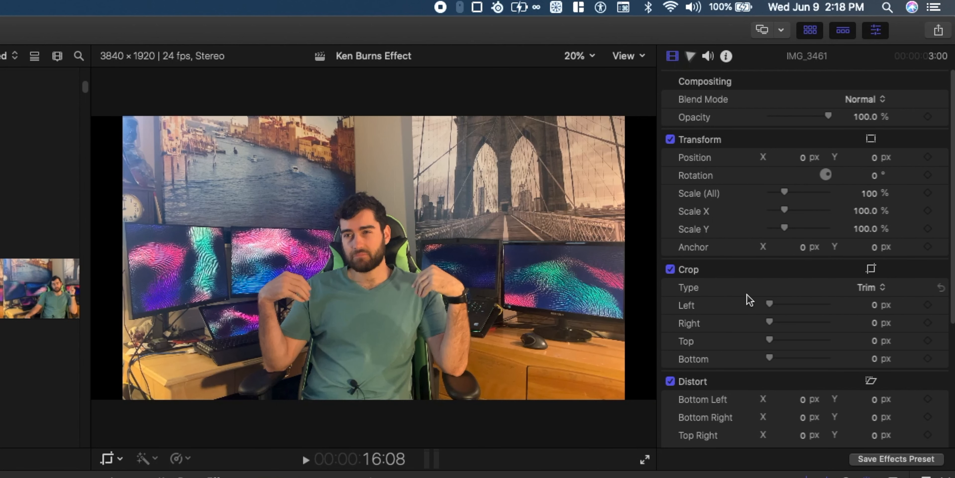
pyautogui.click(869, 288)
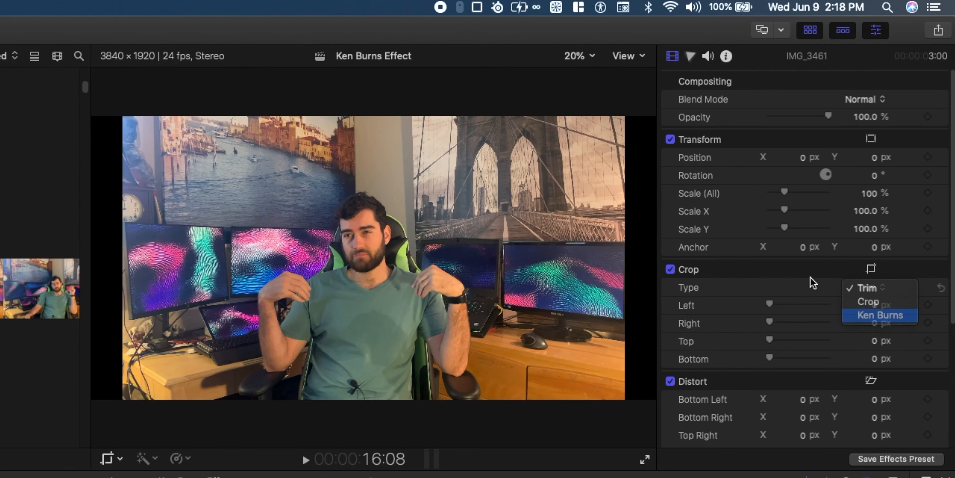
pyautogui.click(865, 316)
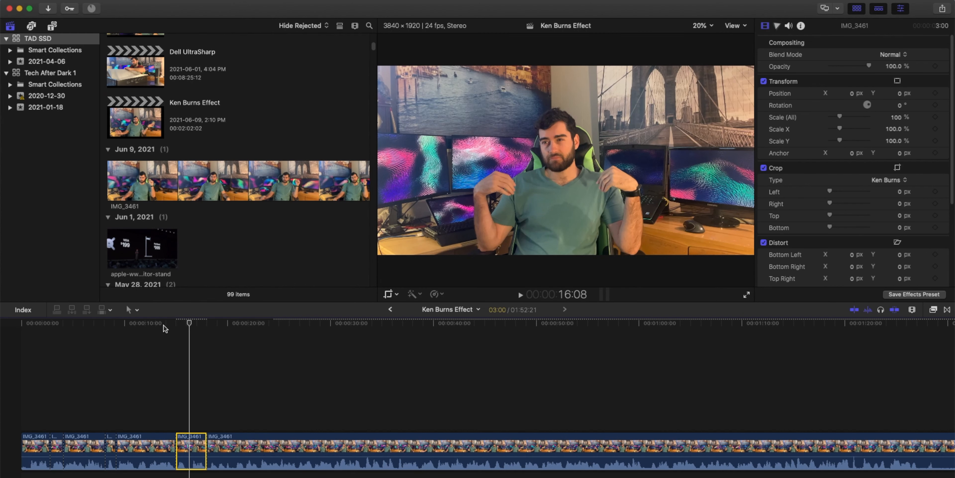
# - Play back the new Ken Burns segment and the 132% segment that follows it
pyautogui.click(165, 324)
pyautogui.press('space')
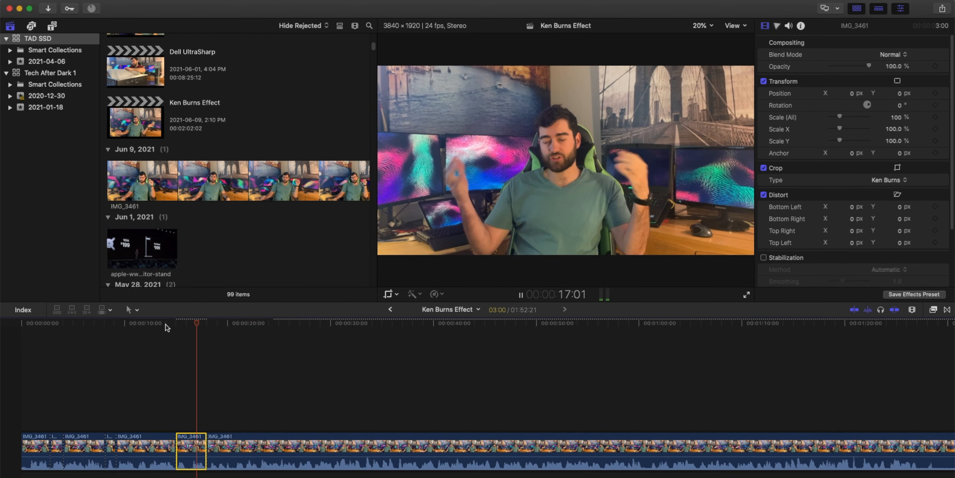
pyautogui.press('space')
pyautogui.click(190, 445)
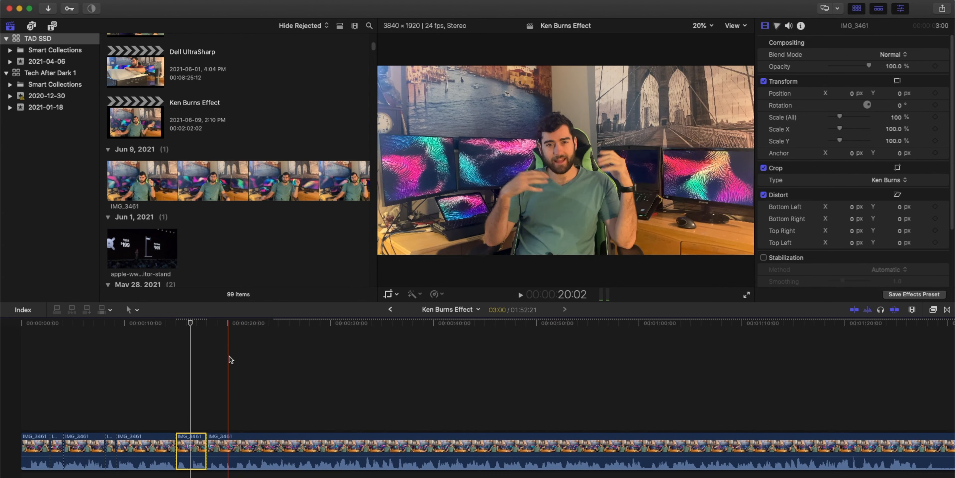
pyautogui.click(215, 326)
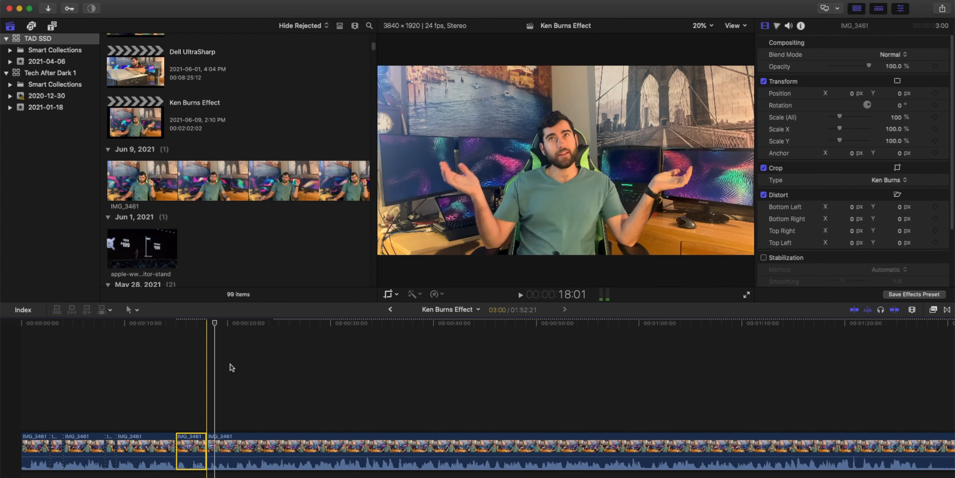
pyautogui.click(259, 449)
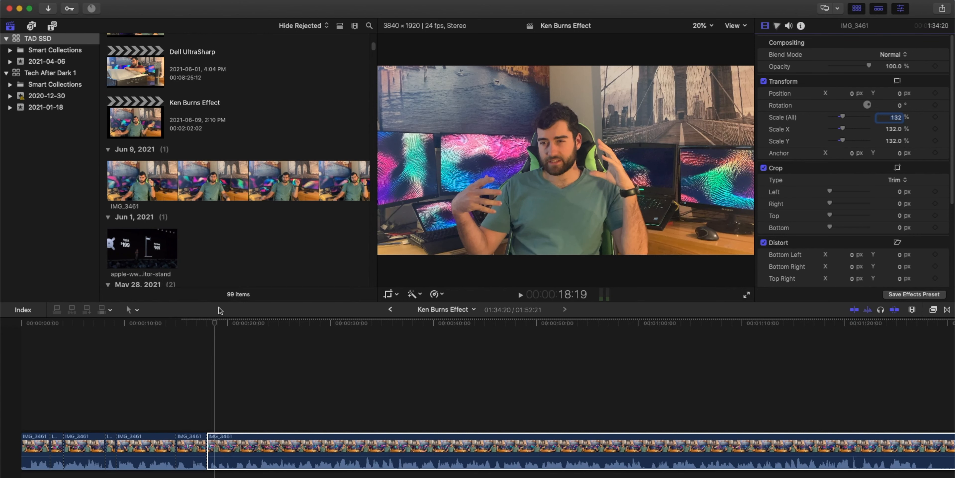
pyautogui.moveTo(200, 323); pyautogui.dragTo(198, 326)
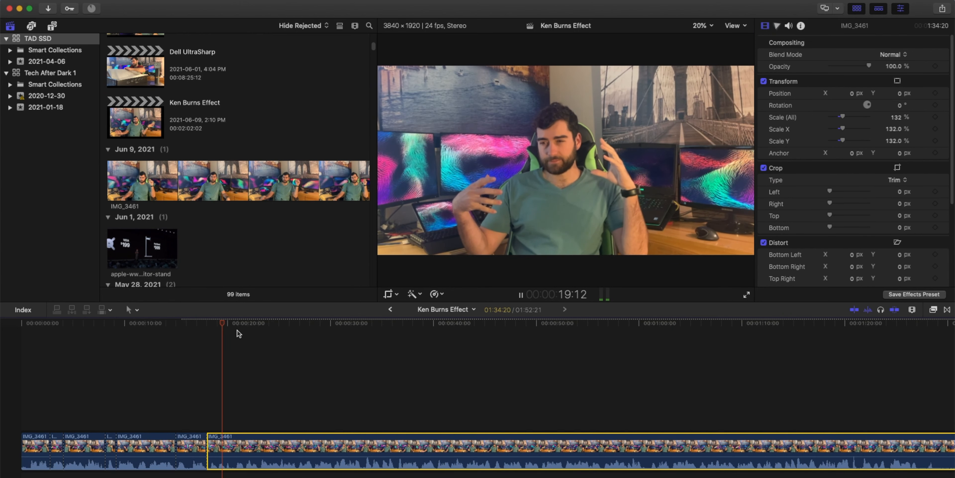
pyautogui.press('space')
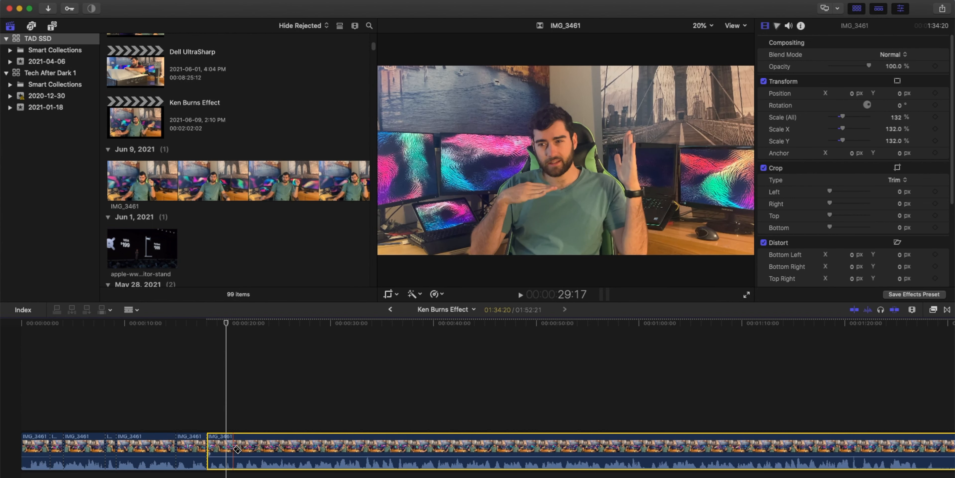
pyautogui.moveTo(227, 327); pyautogui.dragTo(298, 329)
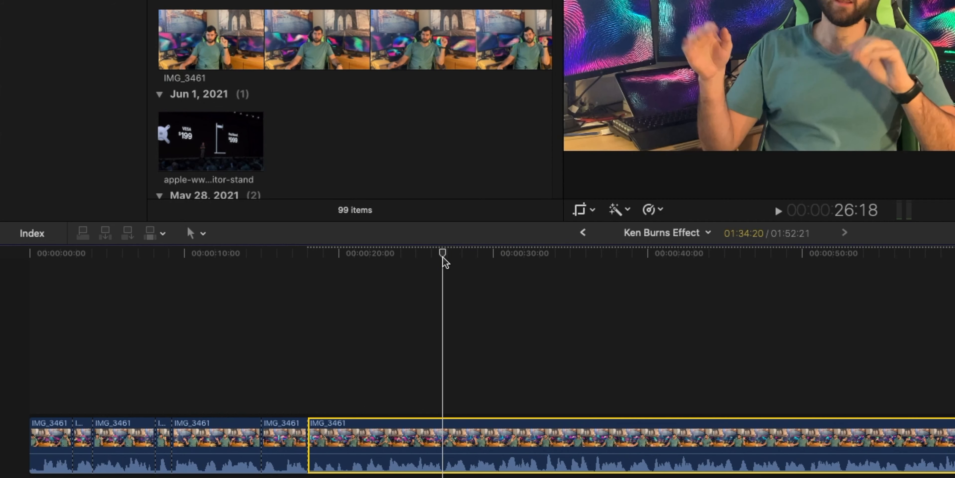
# - Blade the clip at about 26 s and about 23 s
pyautogui.press('b')
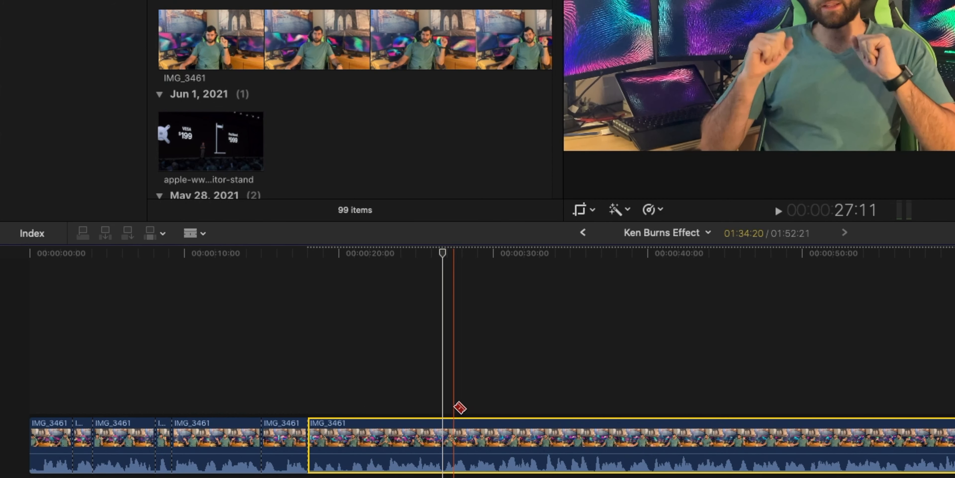
pyautogui.click(443, 442)
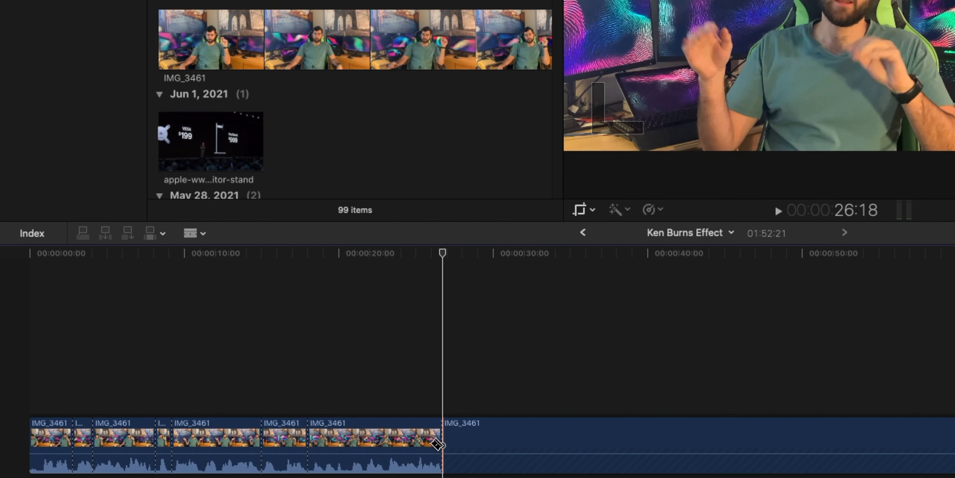
pyautogui.click(386, 443)
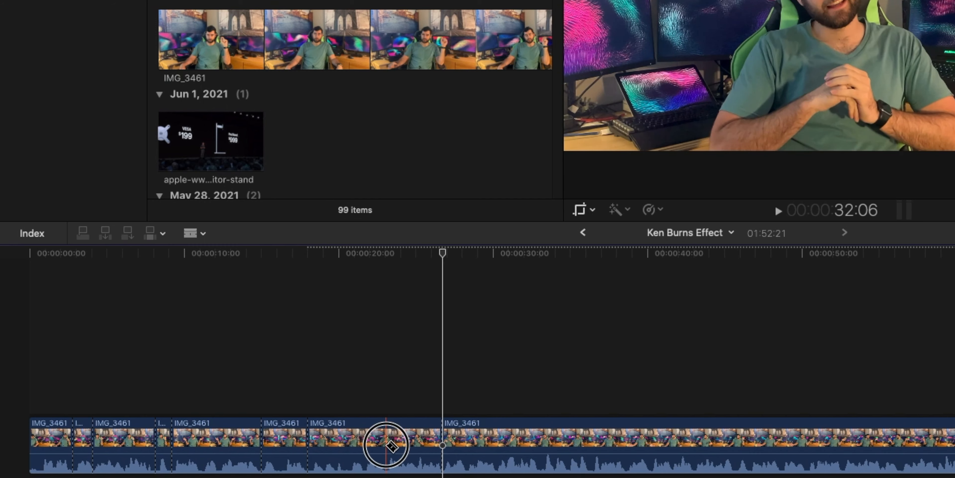
# - Select the segment between the new cuts, reset its Scale (All) to 100% and set its Crop type to Ken Burns
pyautogui.press('a')
pyautogui.click(423, 437)
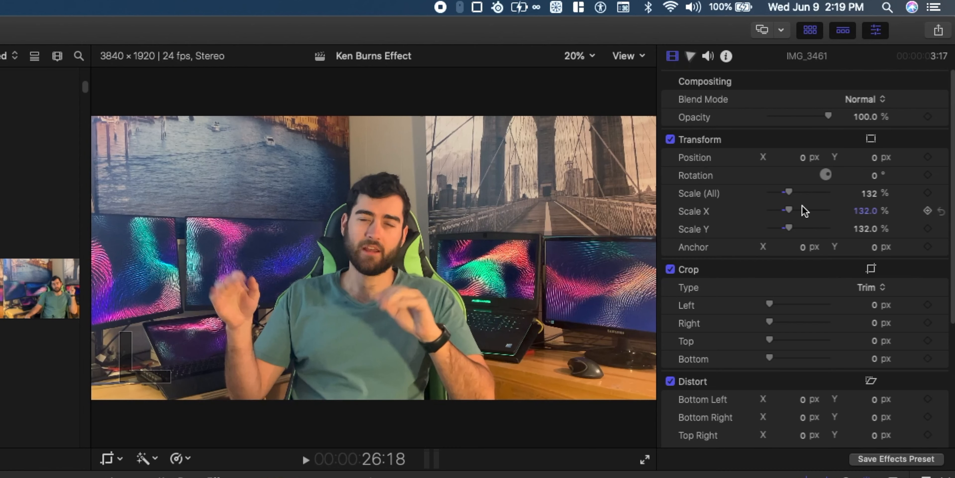
pyautogui.rightClick(798, 119)
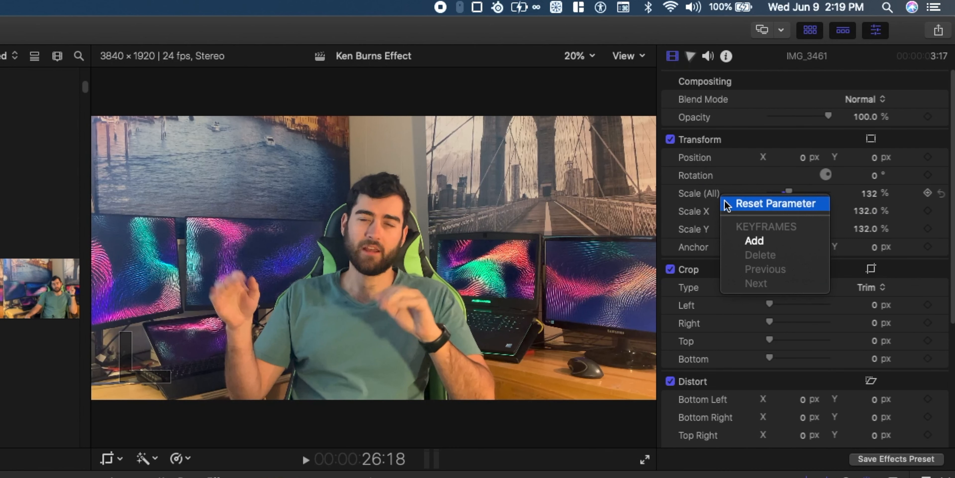
pyautogui.click(728, 204)
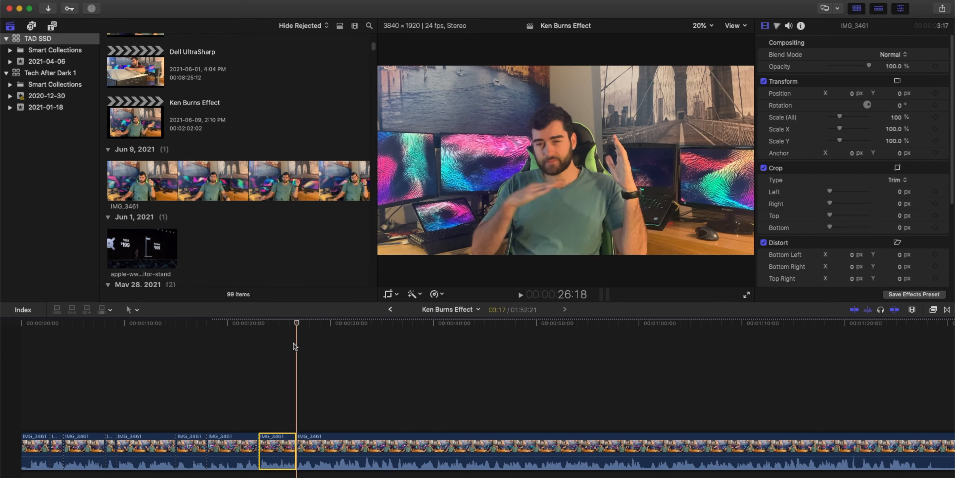
pyautogui.click(282, 323)
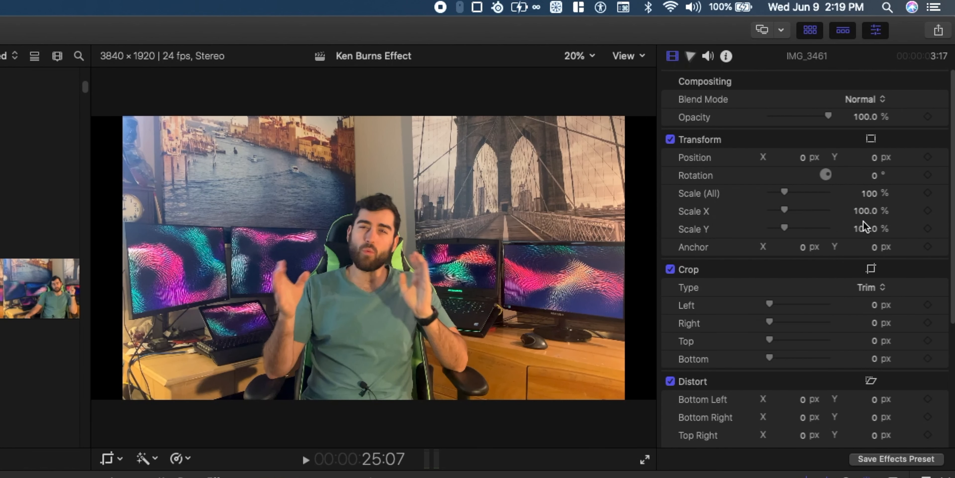
pyautogui.click(868, 292)
pyautogui.click(869, 313)
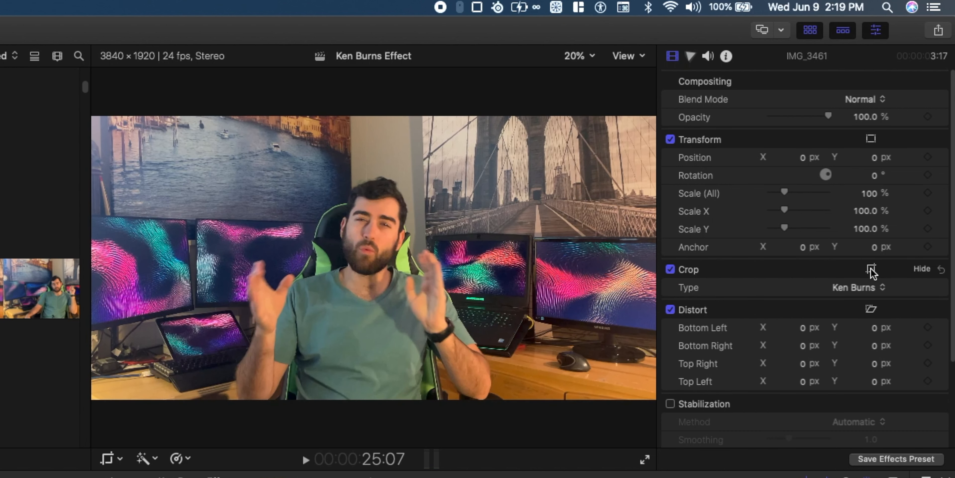
# - Open the segment's Ken Burns controls in the viewer, swap the start and end frames, and finish
pyautogui.click(871, 270)
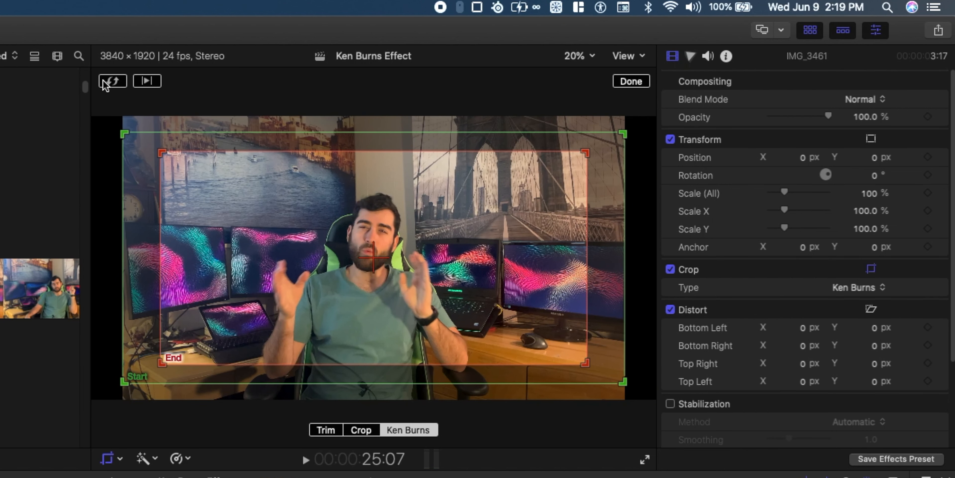
pyautogui.click(119, 83)
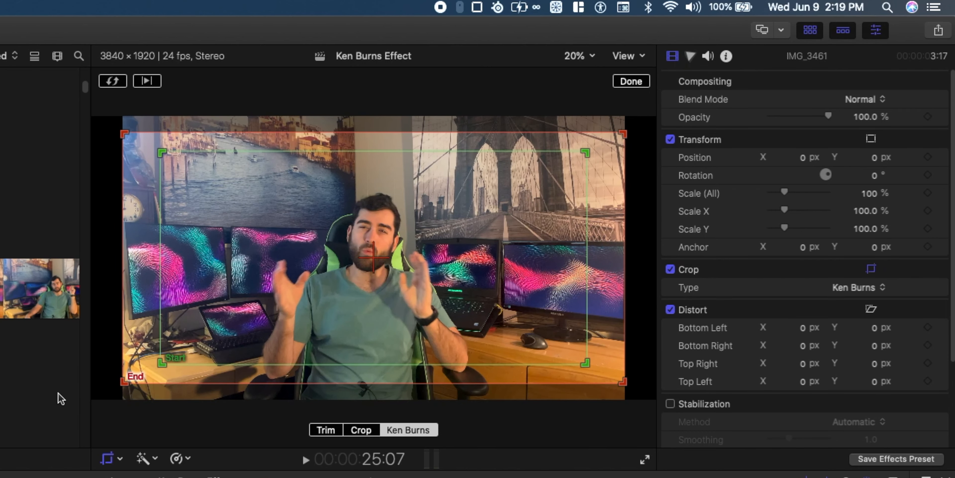
pyautogui.click(634, 80)
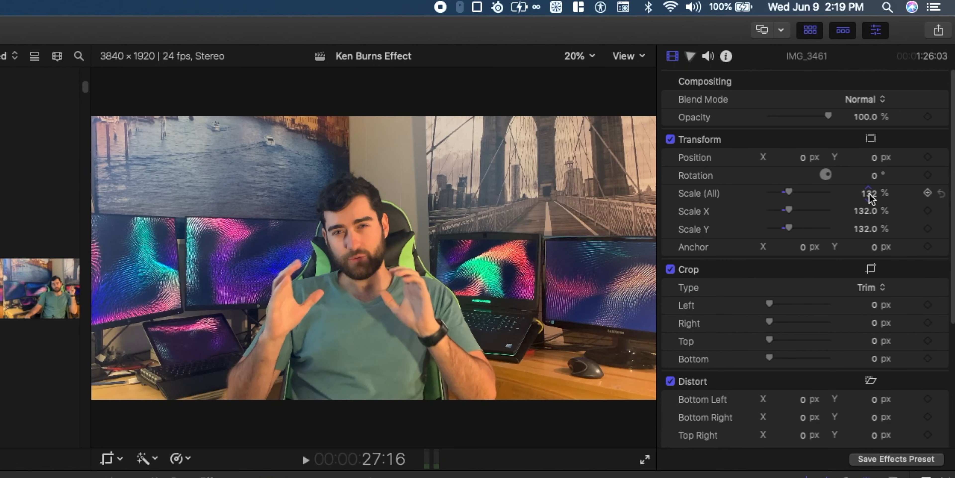
# - Set the following segment's Scale (All) to 112.5%
pyautogui.click(869, 193)
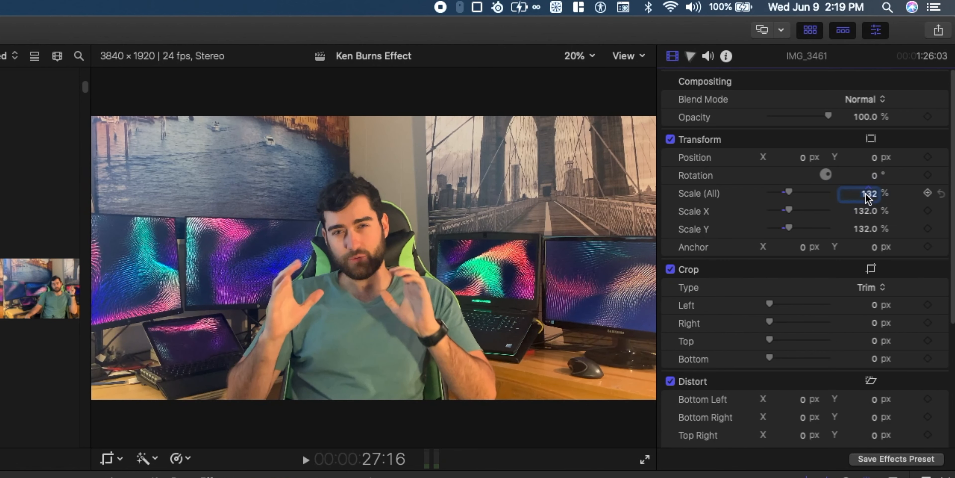
pyautogui.write('112.5')
pyautogui.press('Return')
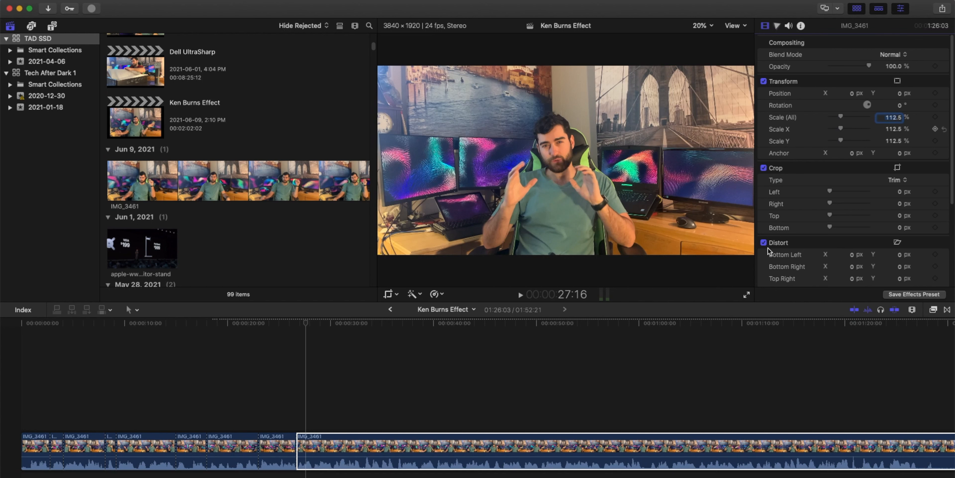
# - Play back the edited section and reset the long segment's Scale (All) to 100%
pyautogui.click(250, 322)
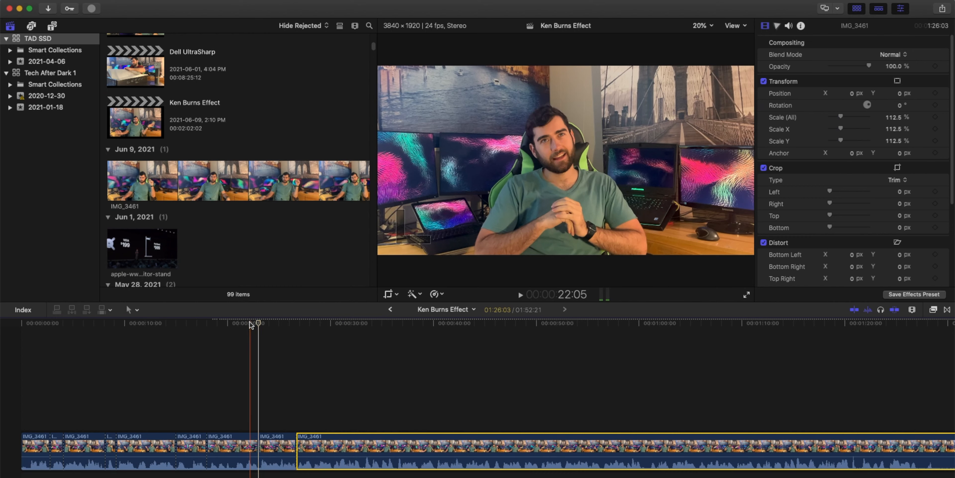
pyautogui.press('space')
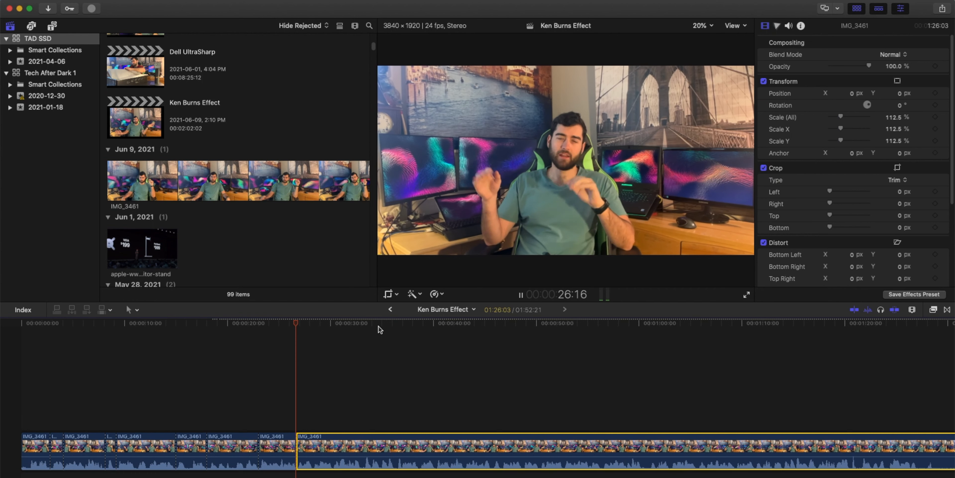
pyautogui.press('space')
pyautogui.click(302, 327)
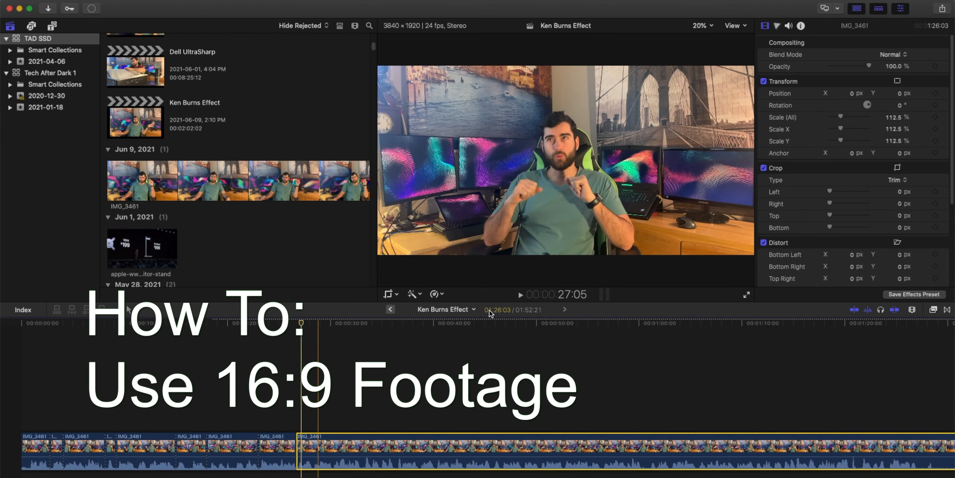
pyautogui.rightClick(785, 119)
pyautogui.click(801, 119)
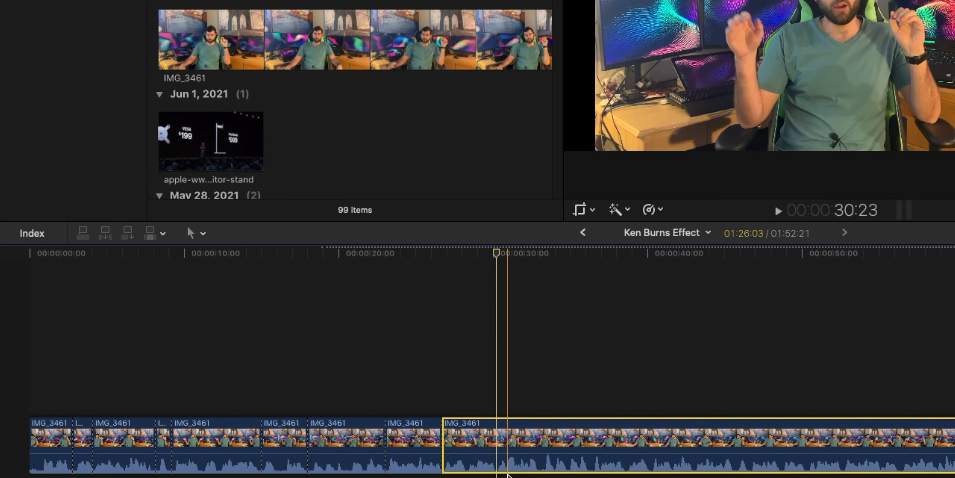
# - Blade the clip at about 30 s and 32.5 s, then select the short segment between the cuts
pyautogui.press('b')
pyautogui.click(333, 451)
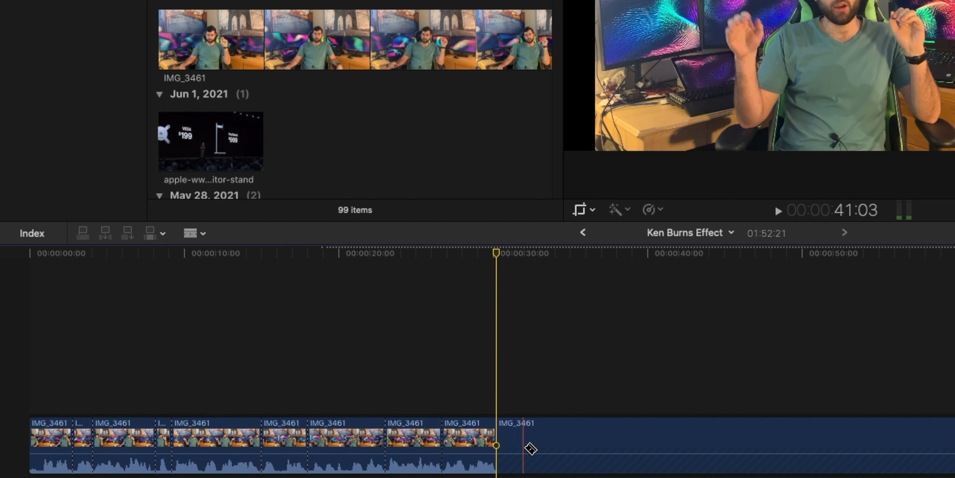
pyautogui.click(539, 445)
pyautogui.press('a')
pyautogui.click(527, 441)
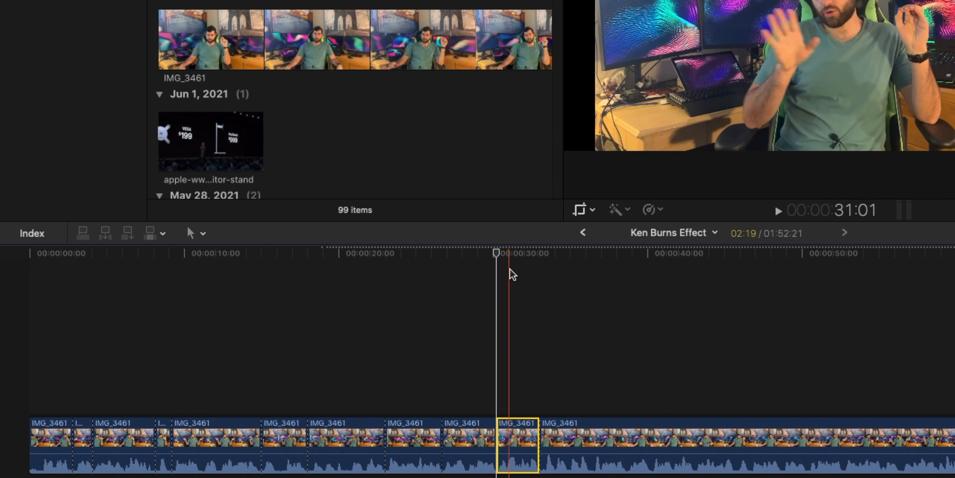
pyautogui.click(512, 259)
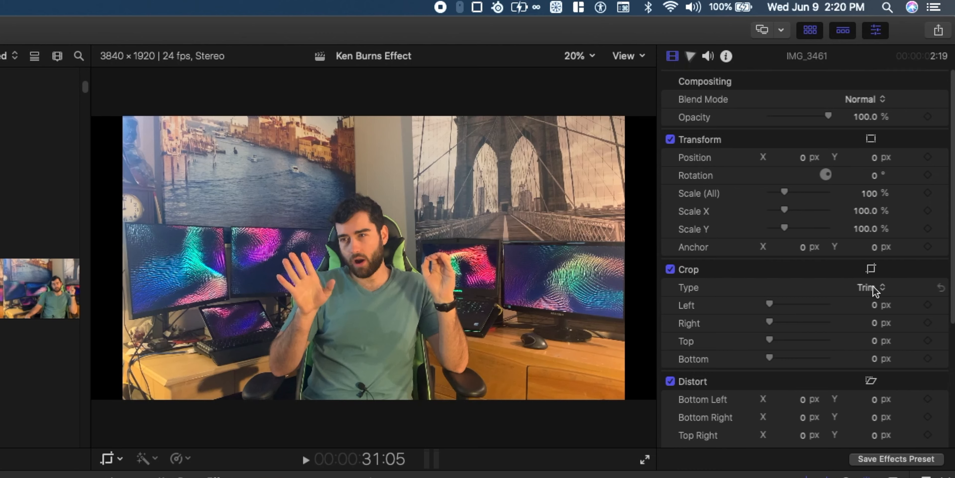
# - Set the short segment's crop type to Ken Burns and play back the result
pyautogui.click(872, 289)
pyautogui.click(873, 316)
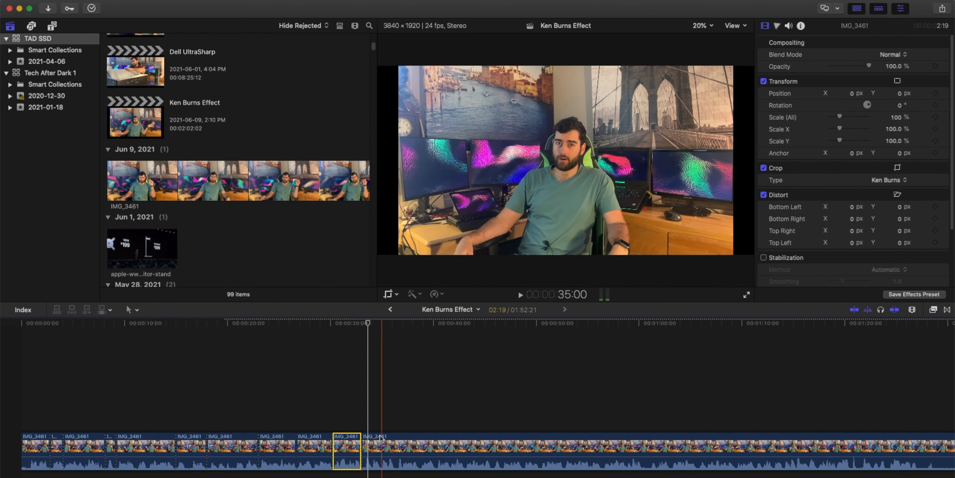
pyautogui.press('space')
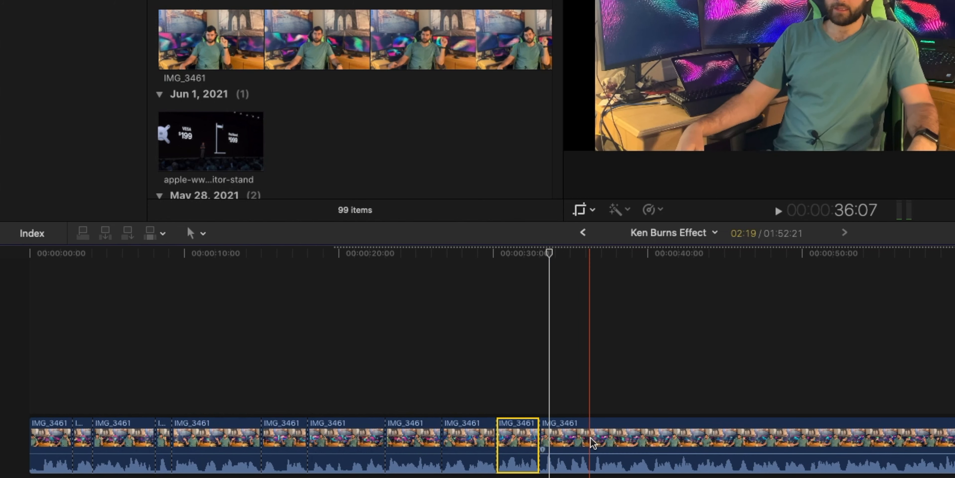
# - Blade the following segment at about 40 s and select the segment between the 32.5 s and 40 s cuts
pyautogui.press('b')
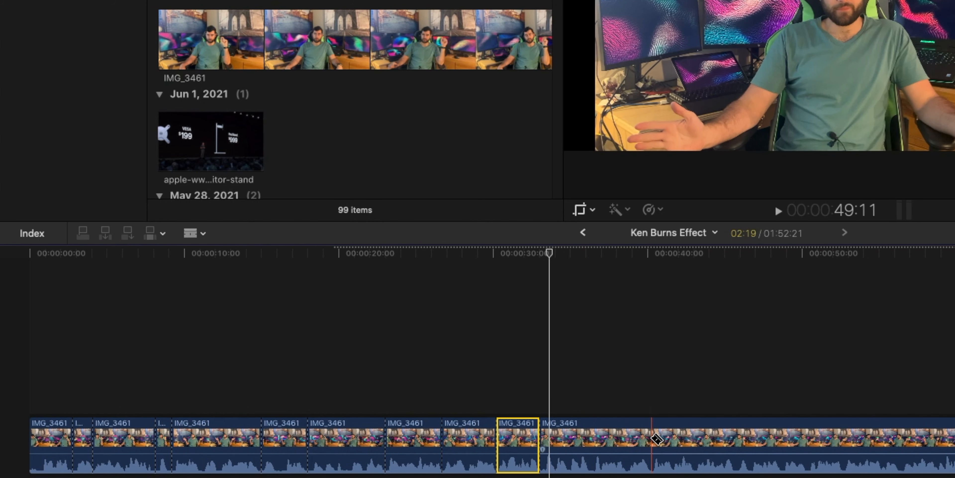
pyautogui.click(652, 439)
pyautogui.press('a')
pyautogui.click(614, 438)
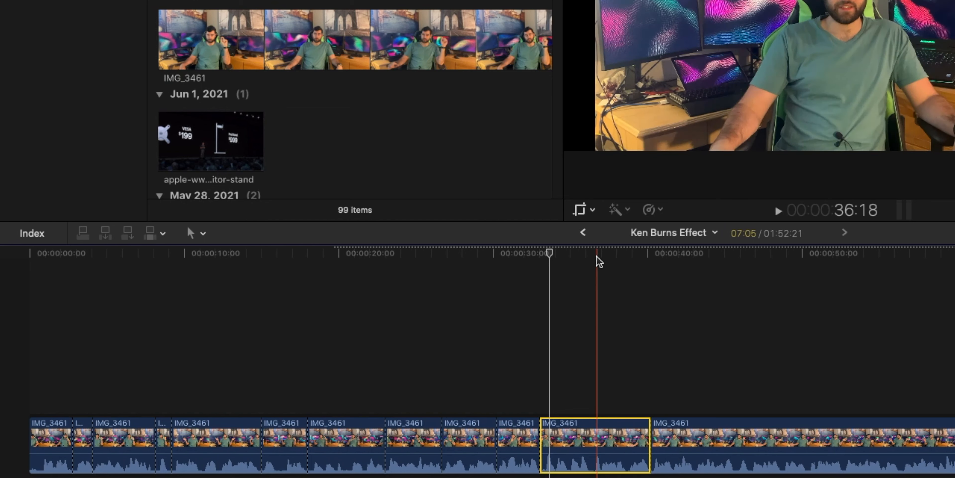
pyautogui.click(596, 260)
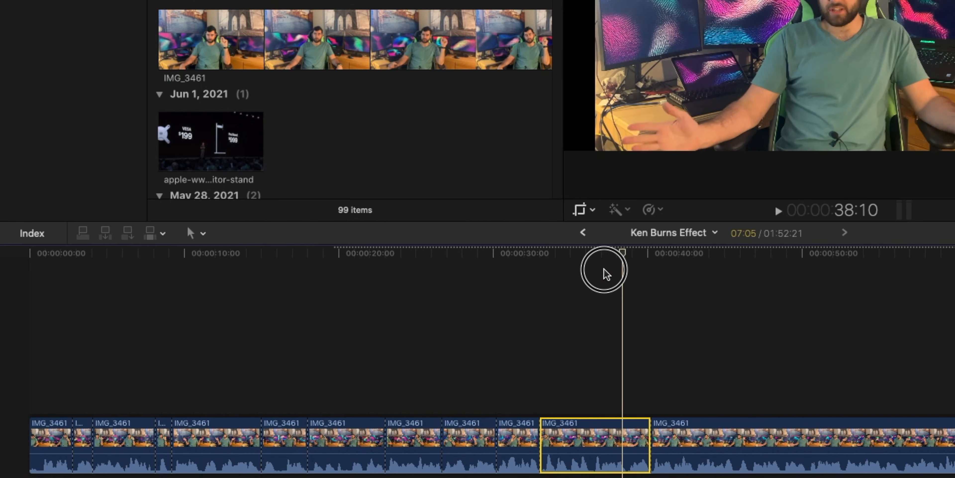
# - Set the selected segment's Scale (All) to 132% and play back the zoomed section
pyautogui.click(530, 266)
pyautogui.moveTo(530, 266); pyautogui.dragTo(578, 270)
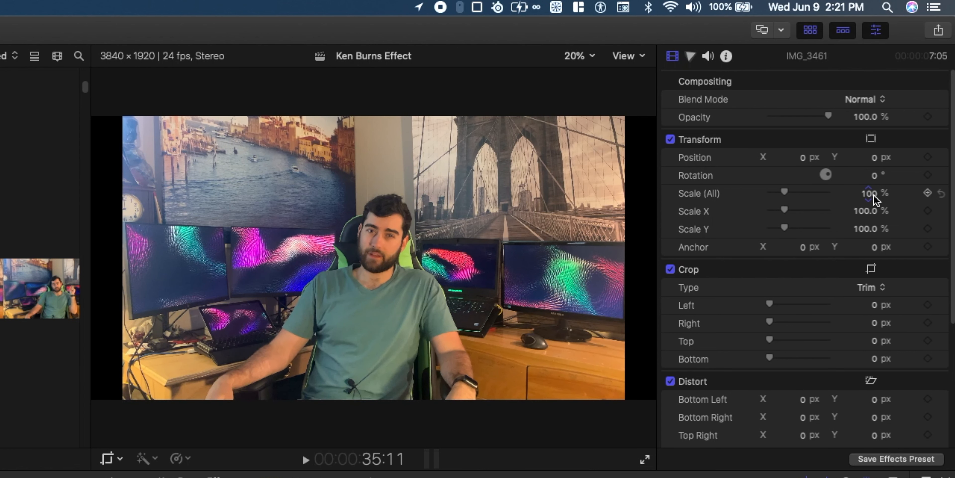
pyautogui.moveTo(874, 195); pyautogui.dragTo(874, 181)
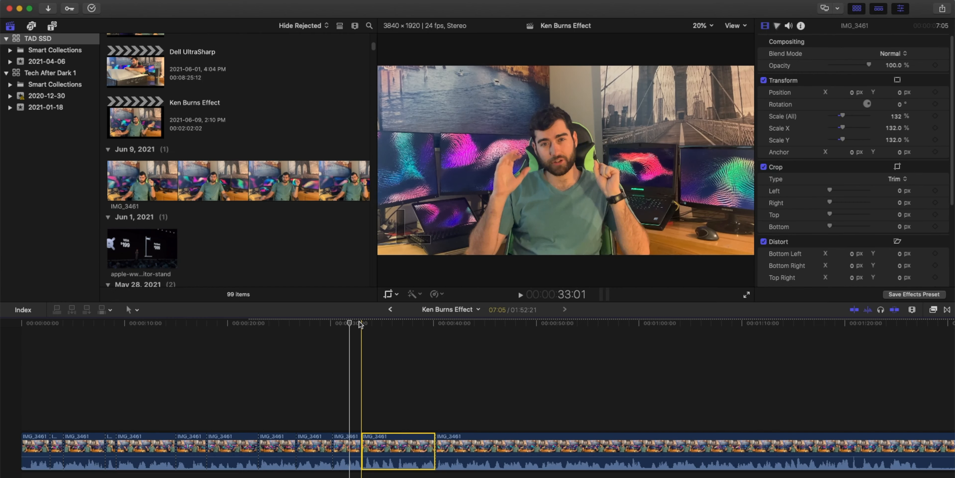
pyautogui.click(350, 323)
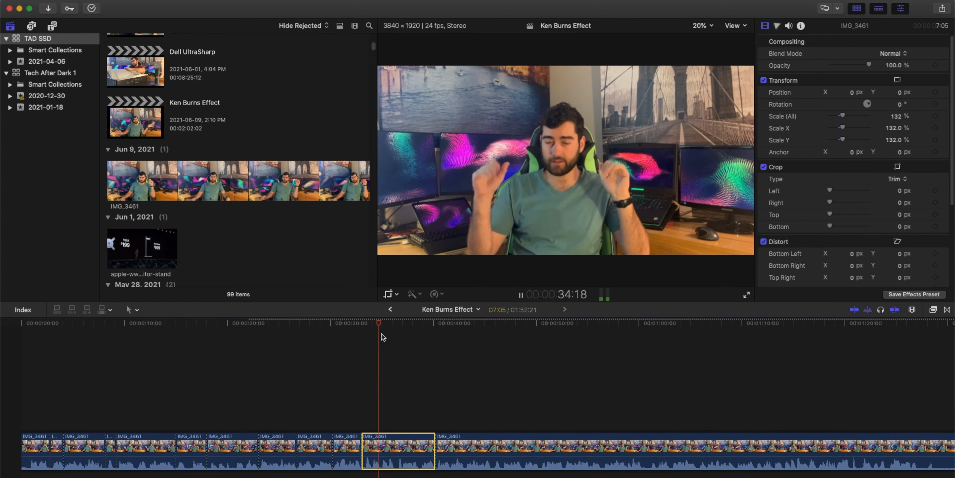
pyautogui.click(443, 323)
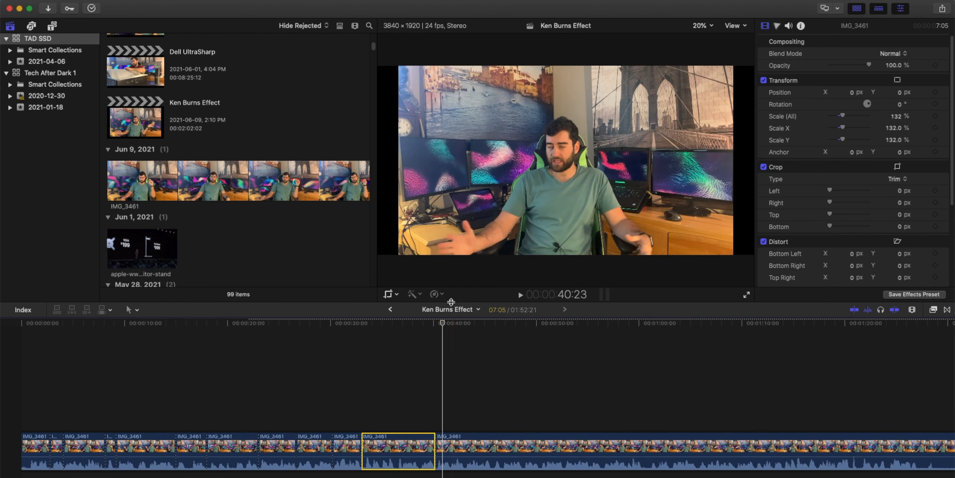
# - Blade the clip at about 43 s and select the short segment between the 40 s and 43 s cuts
pyautogui.press('r')
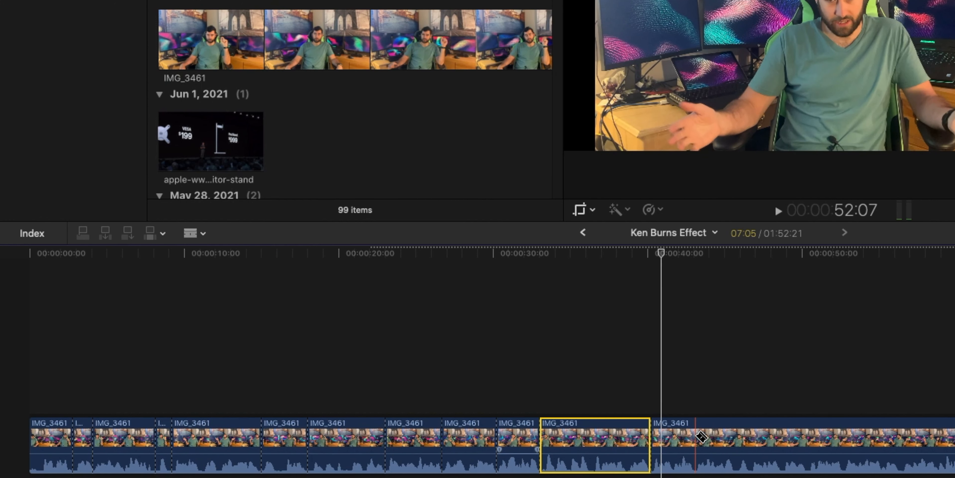
pyautogui.click(469, 446)
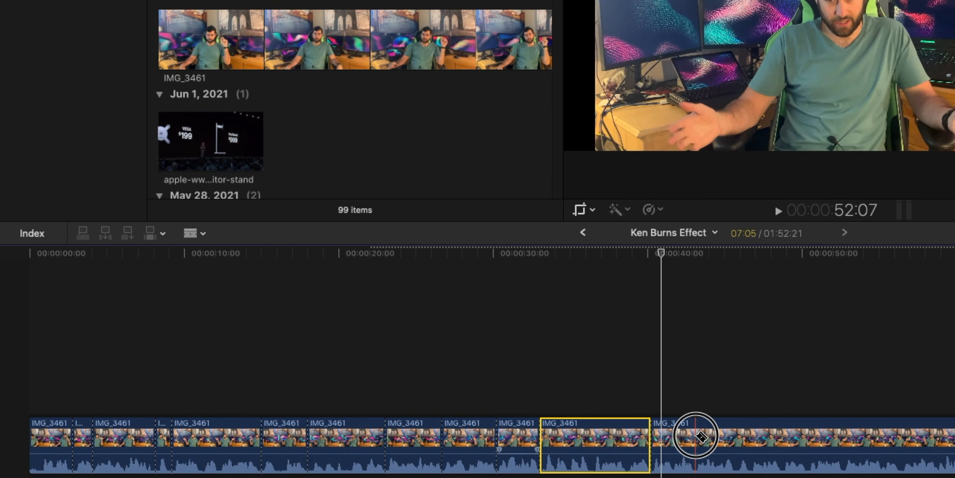
pyautogui.press('a')
pyautogui.click(682, 434)
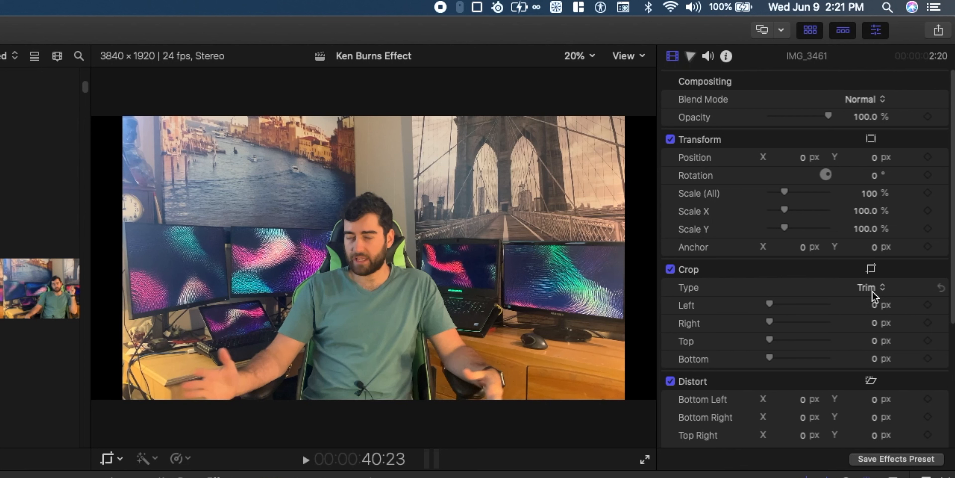
# - Set the short segment's crop type to Ken Burns, open its Ken Burns controls, swap start and end frames, and finish
pyautogui.click(898, 180)
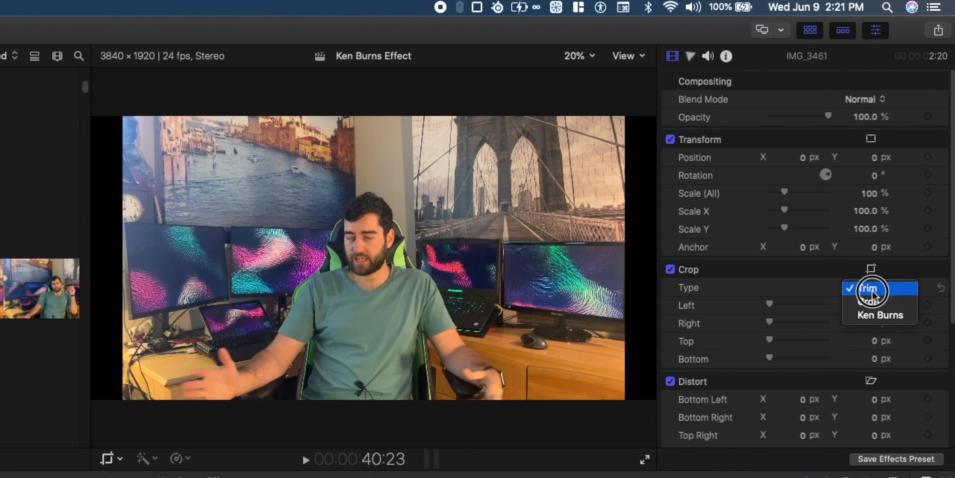
pyautogui.click(876, 312)
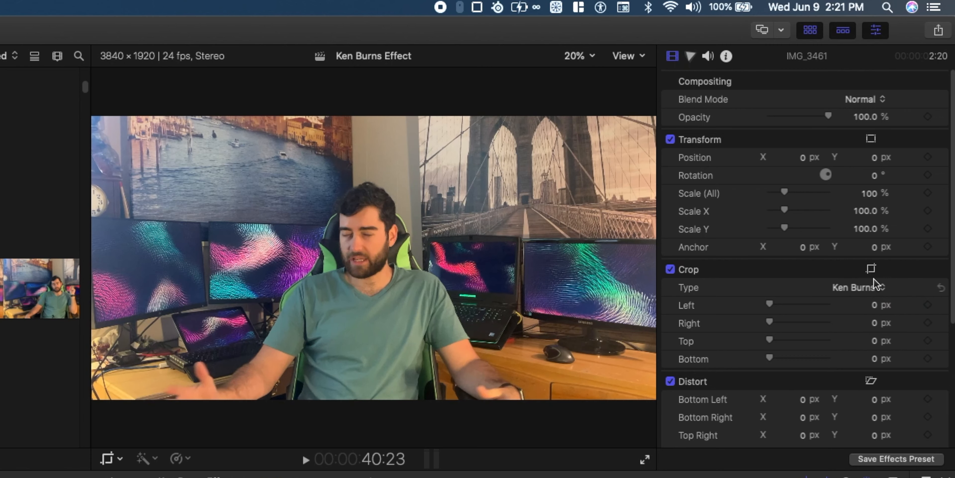
pyautogui.click(872, 269)
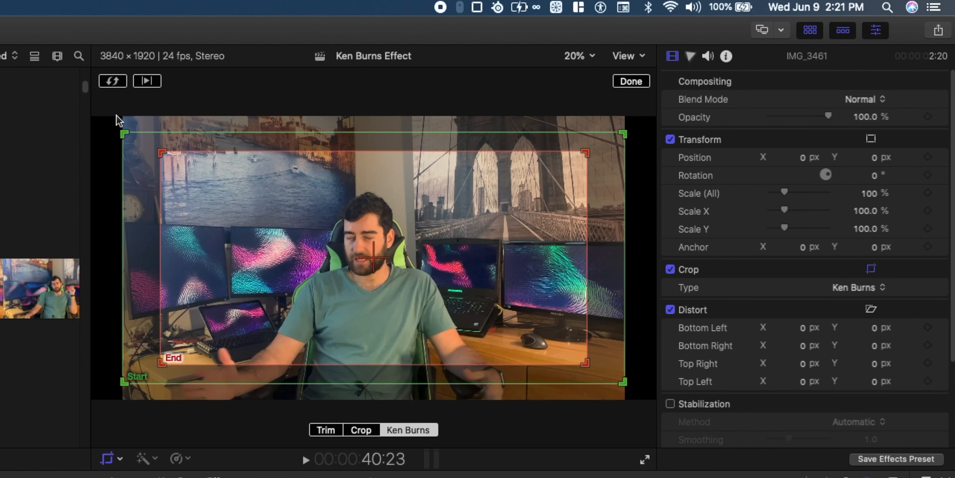
pyautogui.click(118, 86)
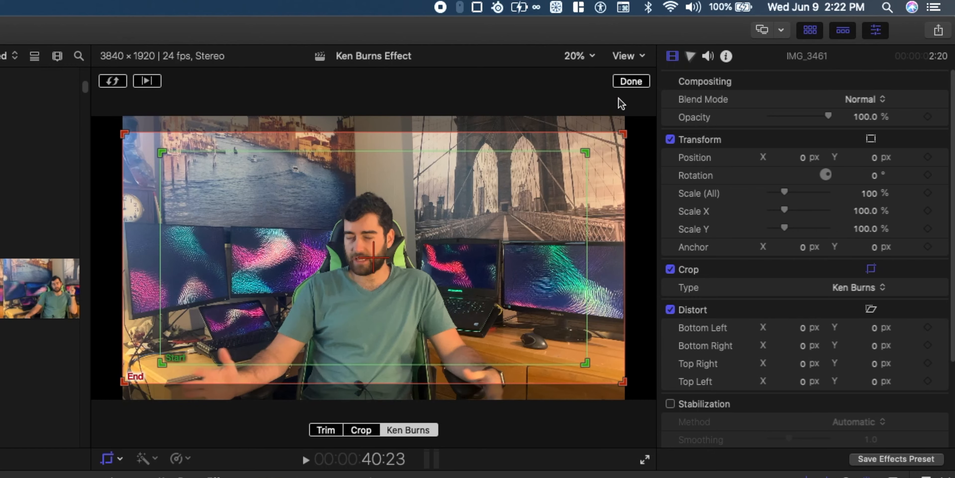
pyautogui.click(627, 82)
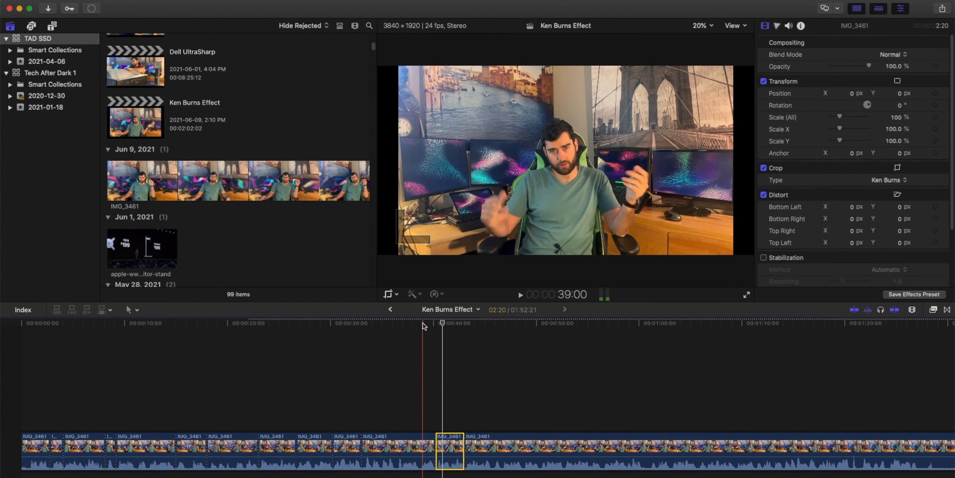
# - Play back the newly edited section of the timeline
pyautogui.click(423, 324)
pyautogui.press('space')
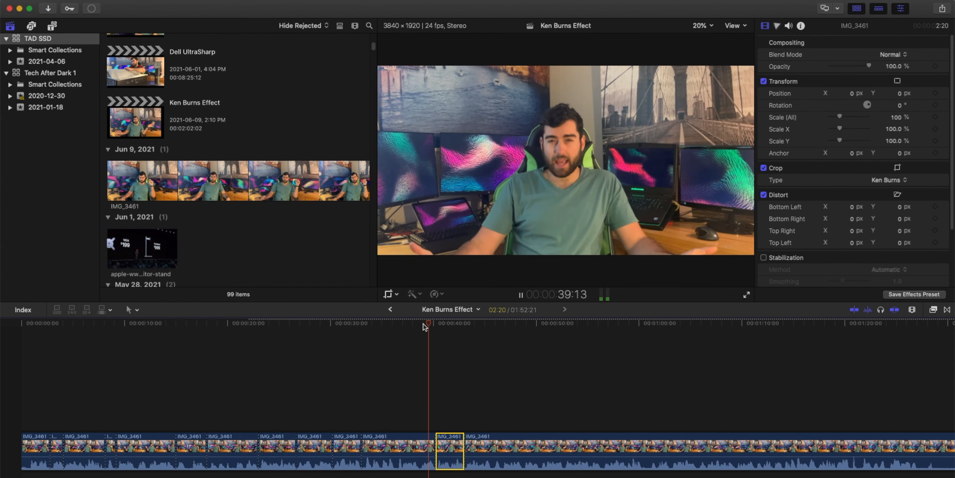
pyautogui.click(469, 323)
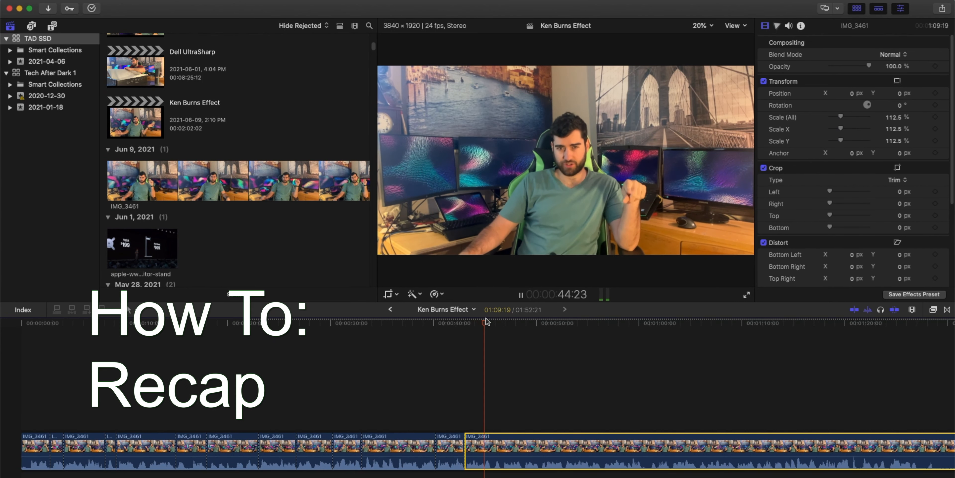
pyautogui.press('space')
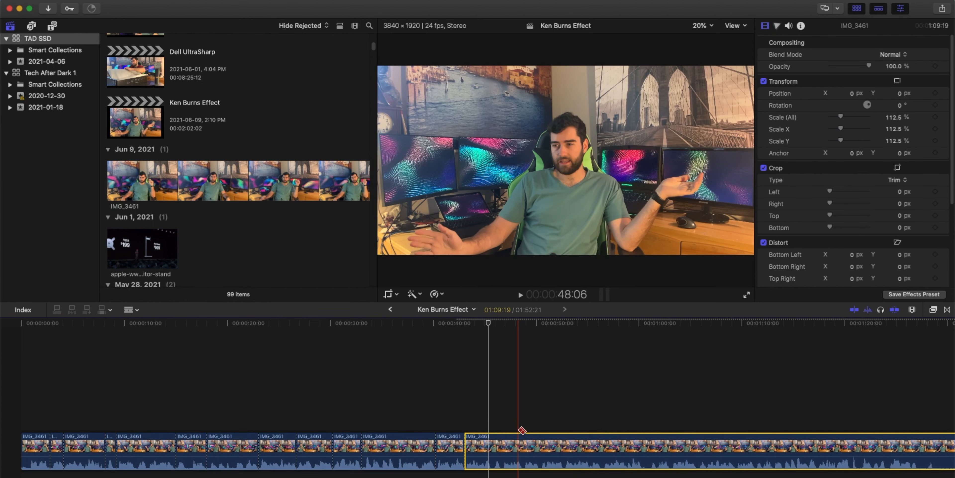
# - Blade the clip at about 48 s and 49.5 s, then select the short segment between the cuts
pyautogui.click(524, 450)
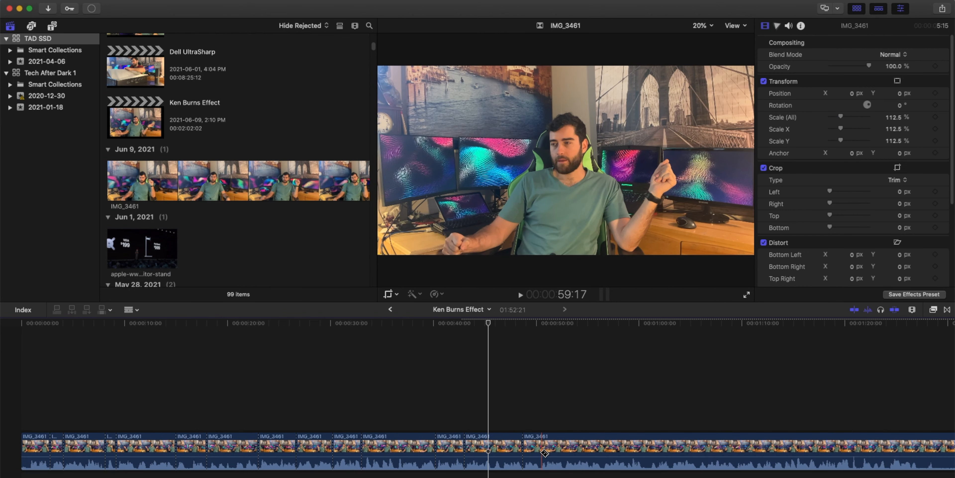
pyautogui.click(541, 450)
pyautogui.press('a')
pyautogui.click(533, 449)
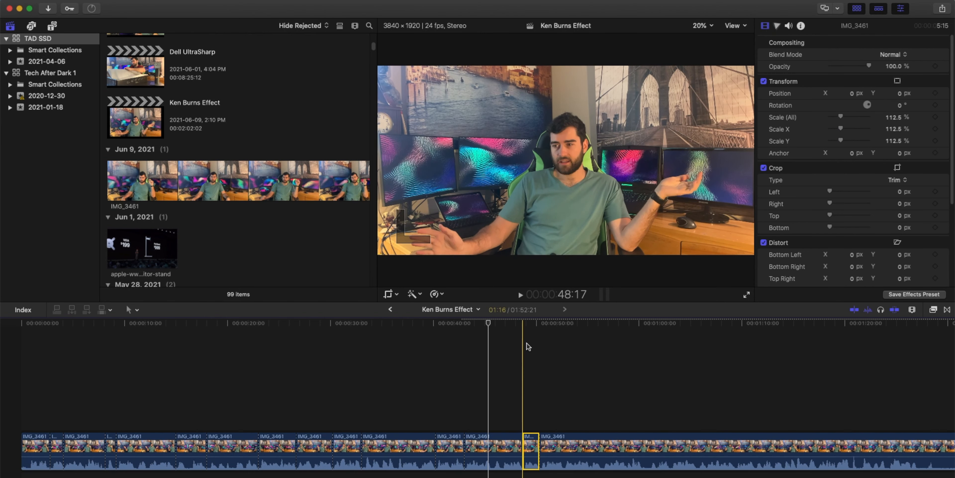
pyautogui.moveTo(524, 323); pyautogui.dragTo(531, 323)
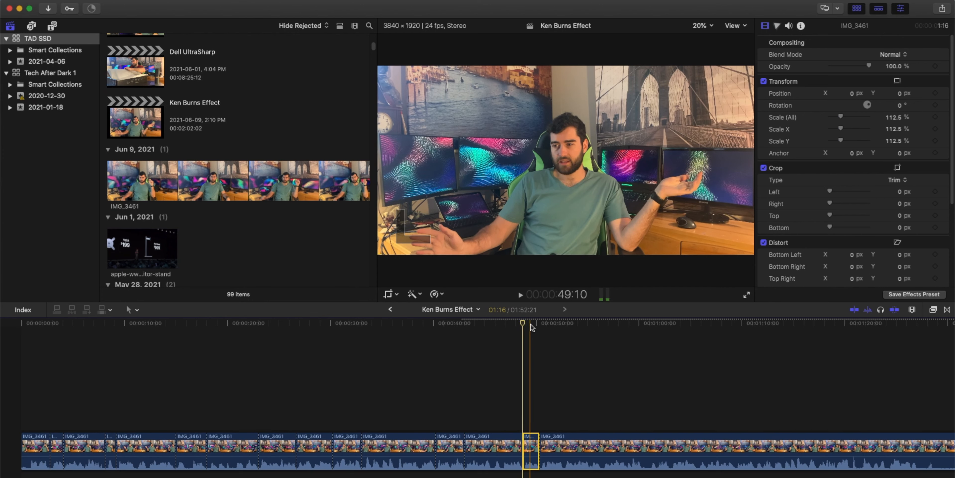
# - Set the short segment's crop type to Ken Burns and play back the section
pyautogui.click(903, 180)
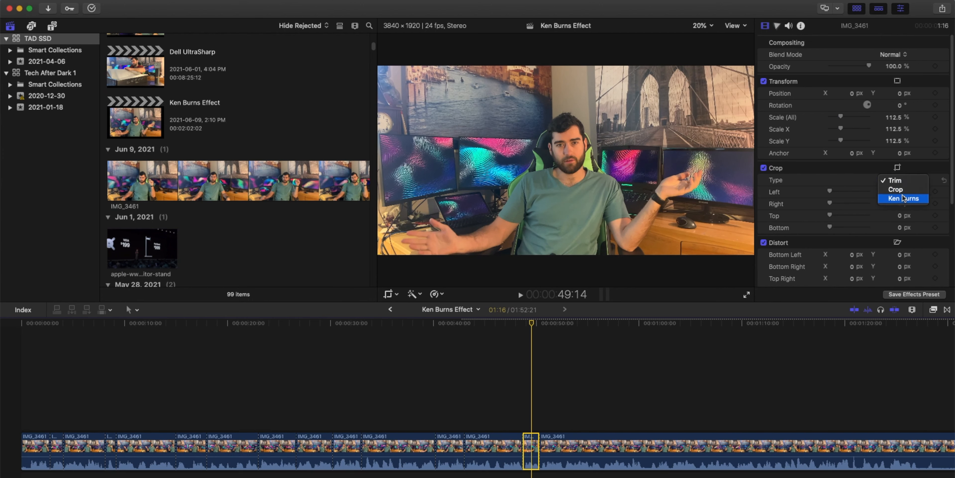
pyautogui.click(904, 199)
pyautogui.rightClick(798, 120)
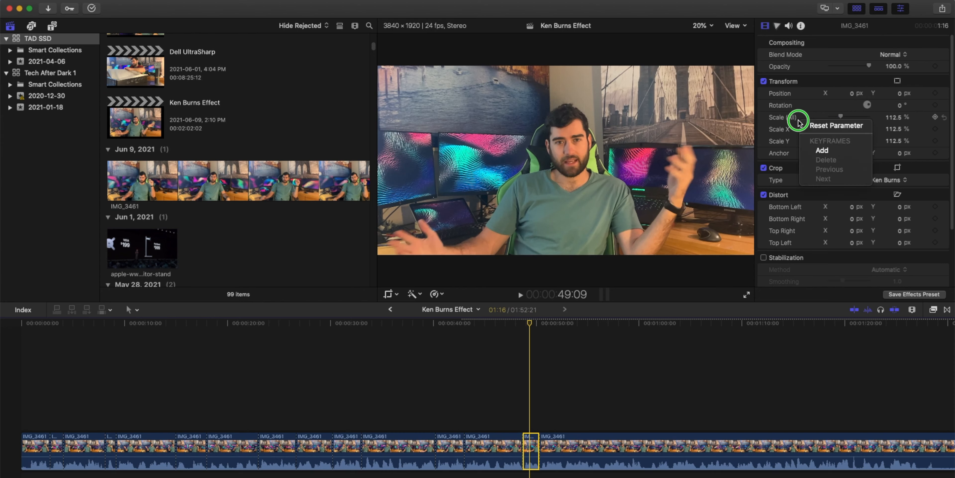
pyautogui.moveTo(523, 323); pyautogui.dragTo(516, 322)
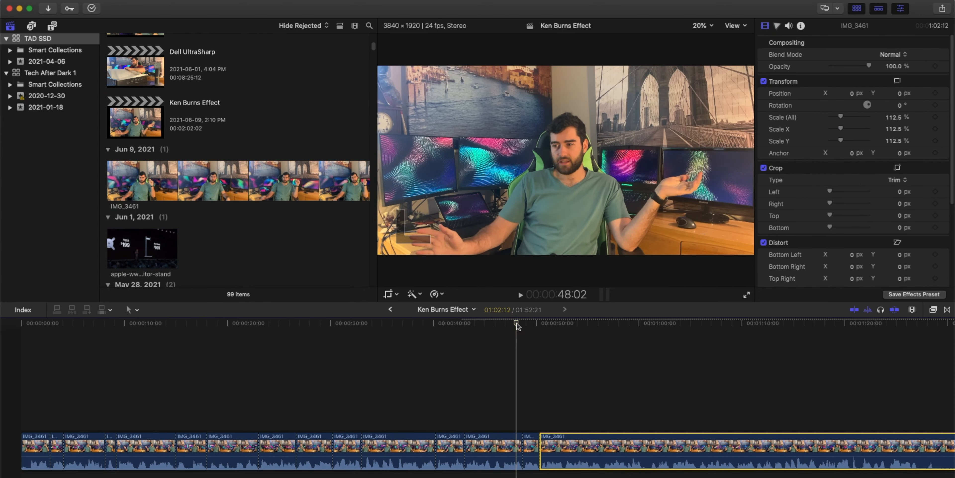
pyautogui.press('space')
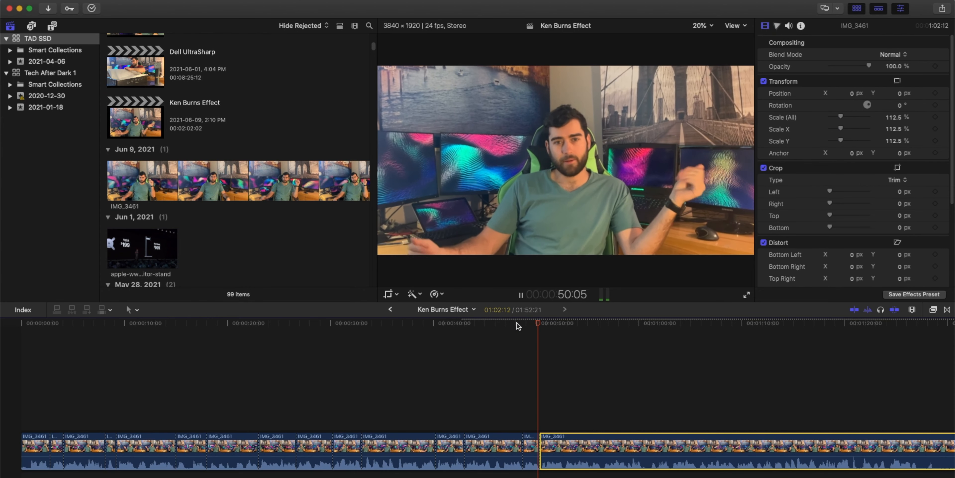
pyautogui.press('space')
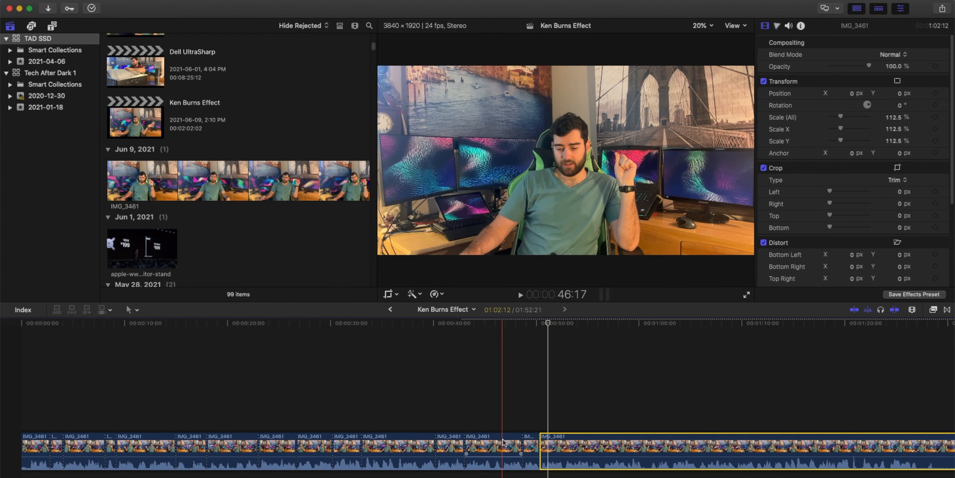
# - Set the following long segment's Scale (All) to 132%
pyautogui.click(510, 326)
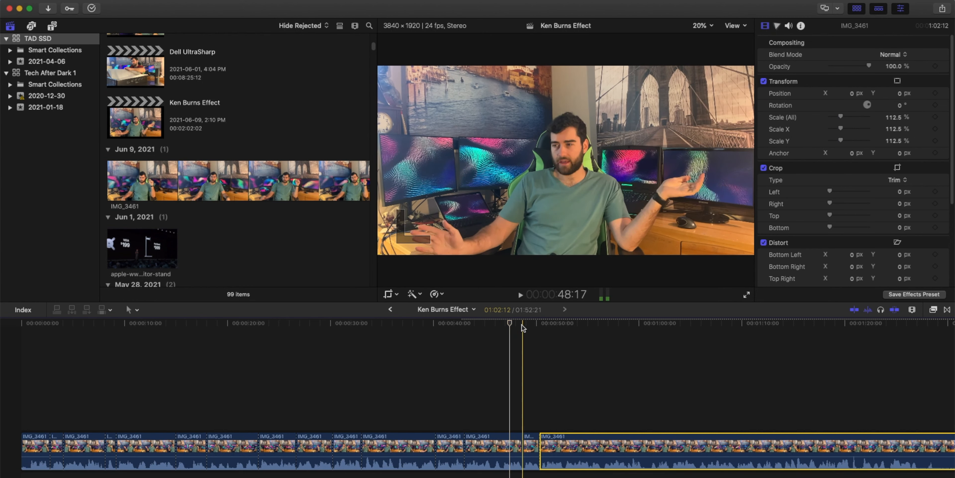
pyautogui.click(551, 328)
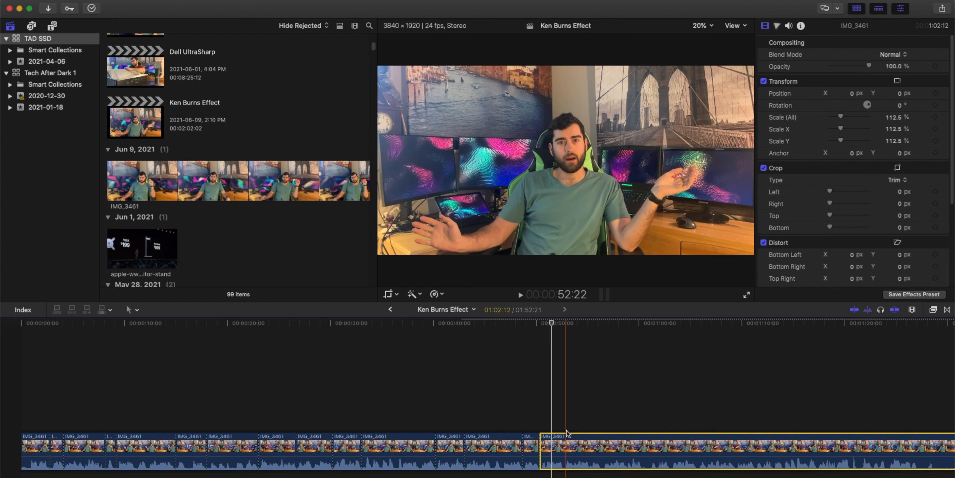
pyautogui.click(894, 118)
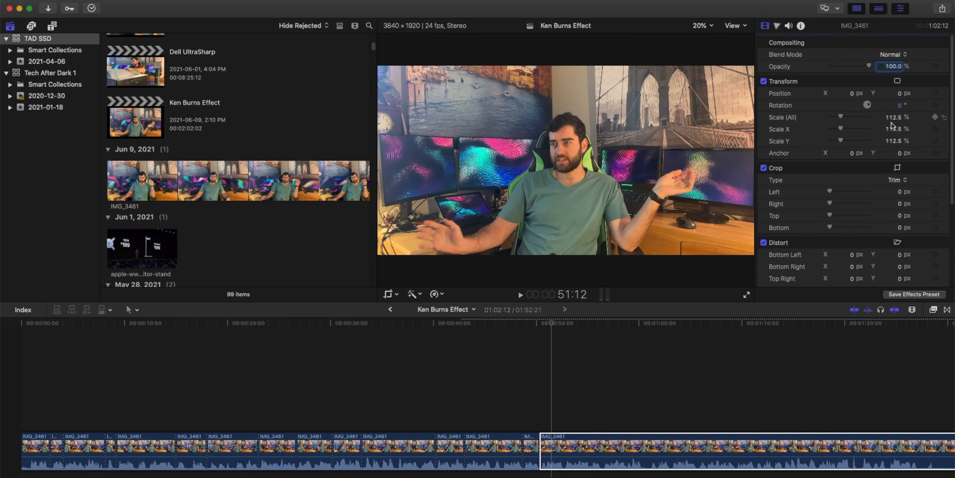
pyautogui.press('Return')
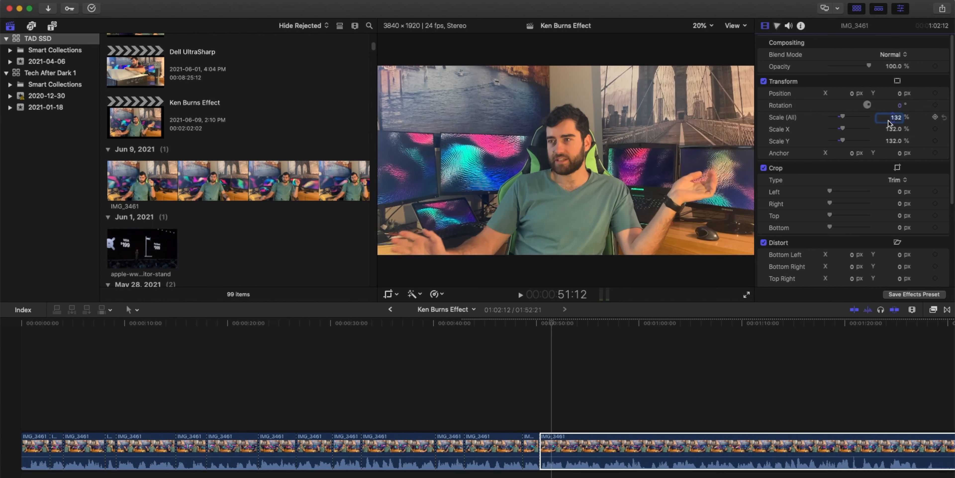
# - Play back the final zoomed section and browse along the timeline
pyautogui.click(530, 324)
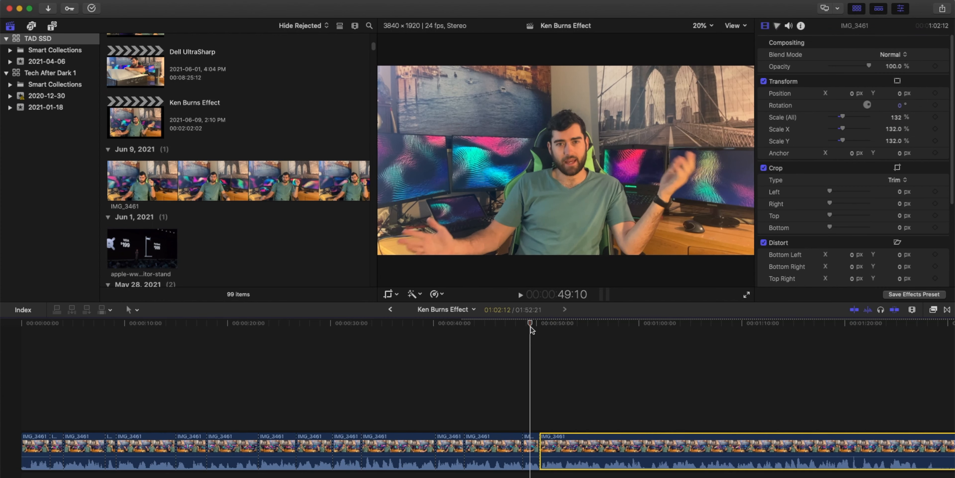
pyautogui.press('space')
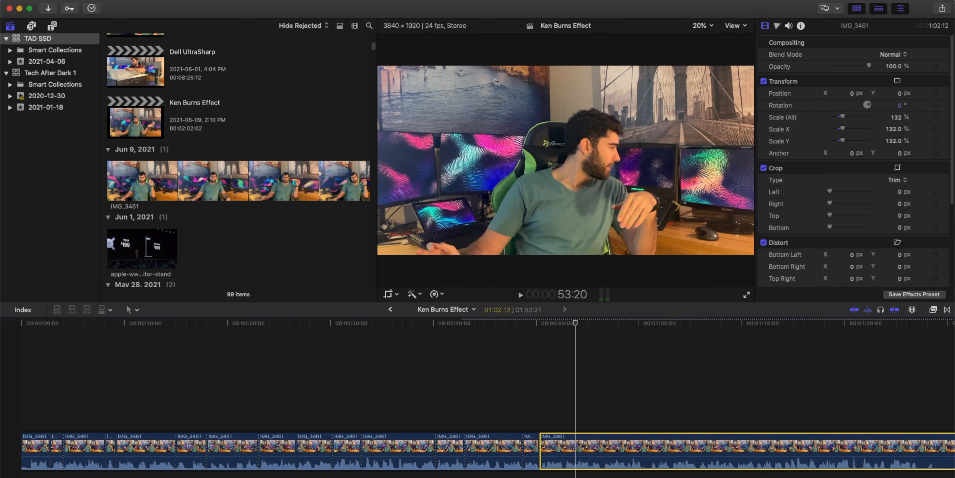
pyautogui.hscroll(3, 523, 375)
pyautogui.hscroll(10, 478, 390)
pyautogui.hscroll(-12, 477, 390)
pyautogui.hscroll(7, 478, 390)
pyautogui.hscroll(-3, 461, 449)
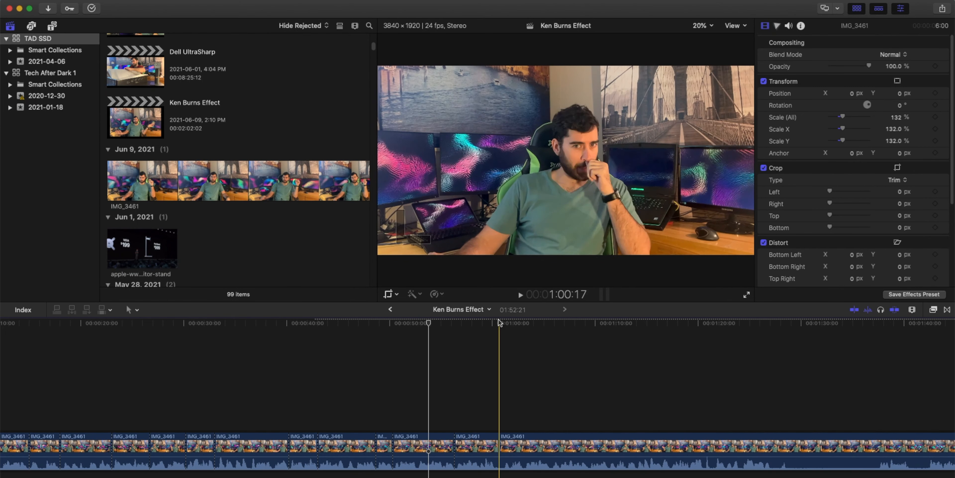
pyautogui.click(477, 322)
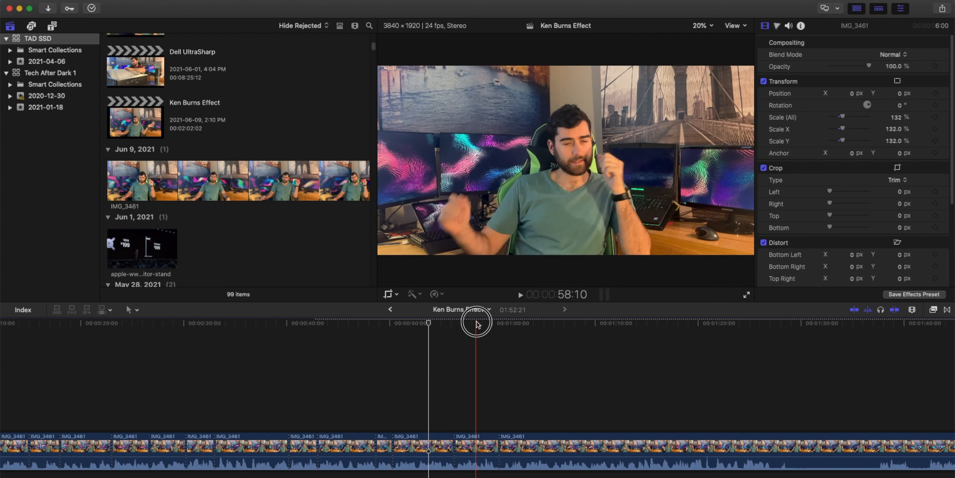
# - Reselect the short segment, switch its crop type to Ken Burns, and play back from just before it
pyautogui.click(489, 443)
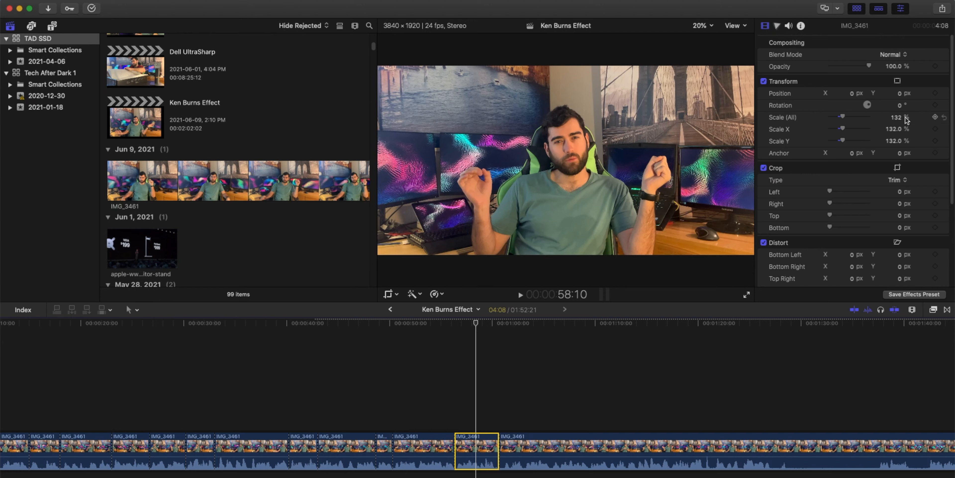
pyautogui.click(901, 181)
pyautogui.click(899, 199)
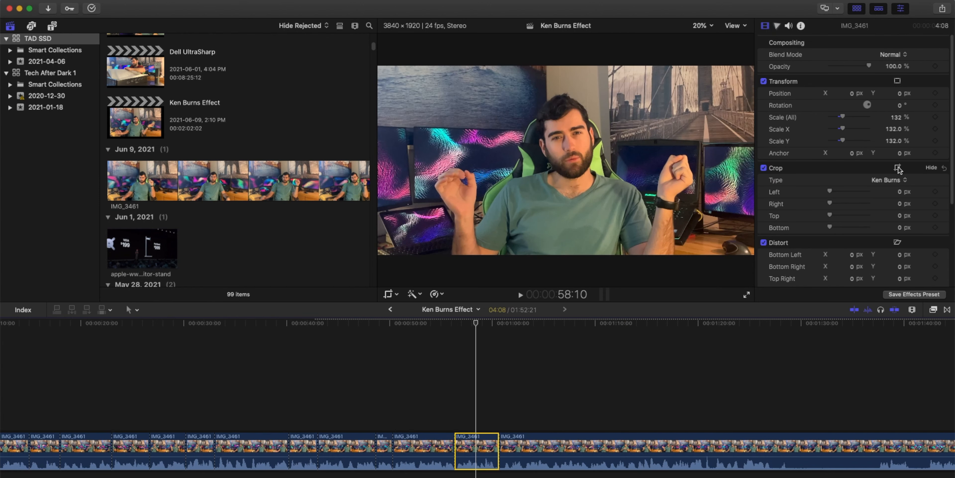
pyautogui.click(898, 168)
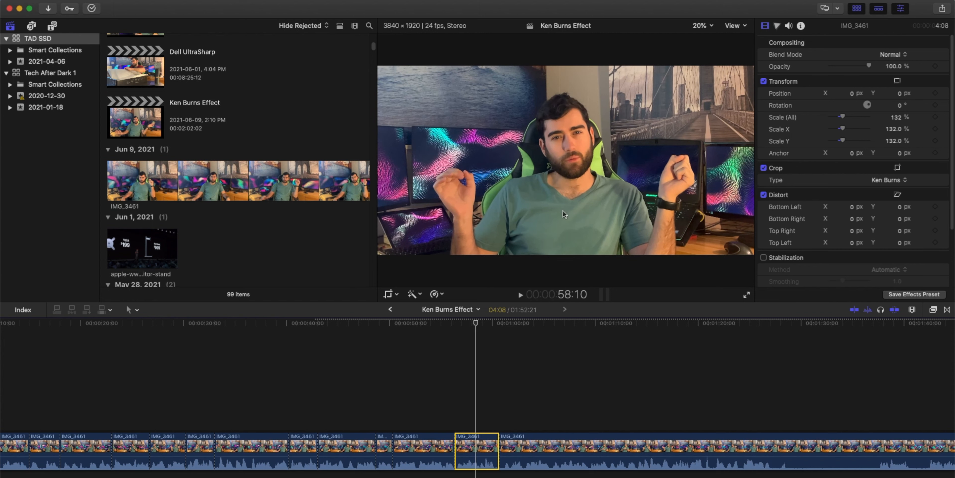
pyautogui.click(445, 325)
pyautogui.press('space')
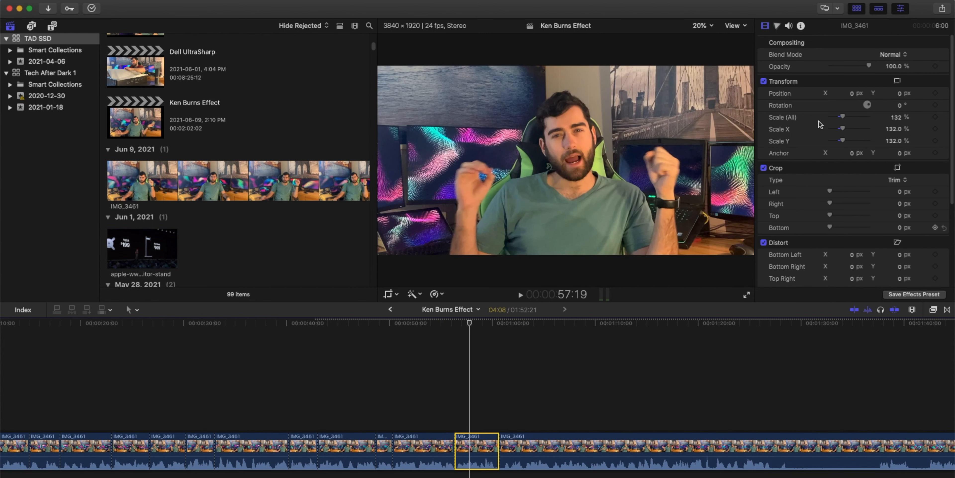
# - Set the following long segment's Scale (All) to 112.5%
pyautogui.rightClick(787, 120)
pyautogui.click(792, 124)
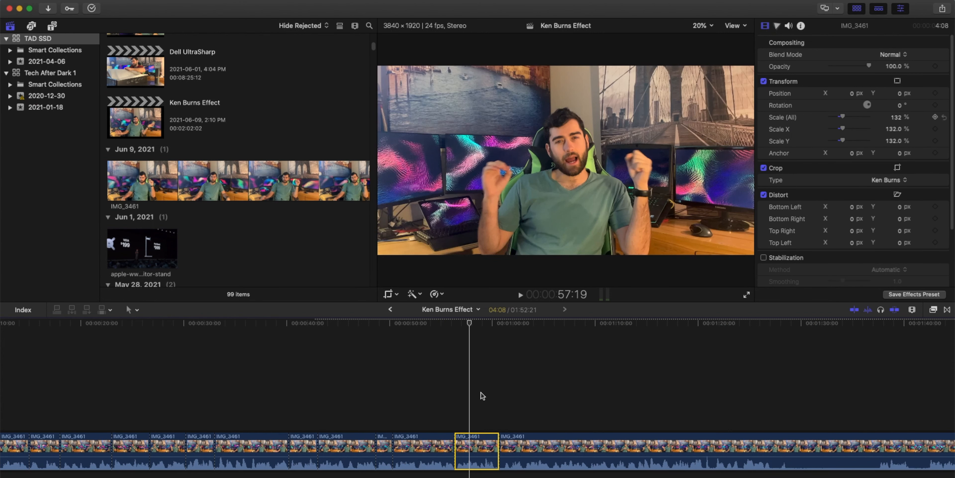
pyautogui.click(440, 327)
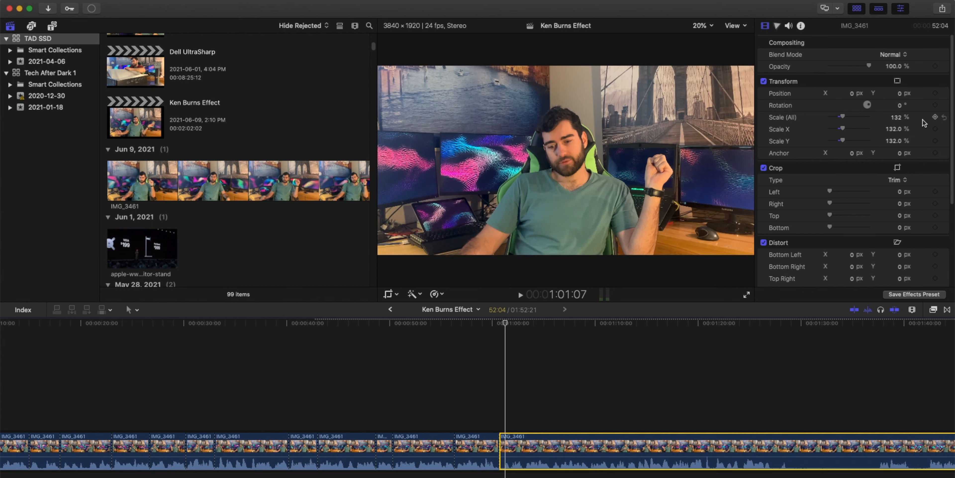
pyautogui.click(896, 118)
pyautogui.press('Return')
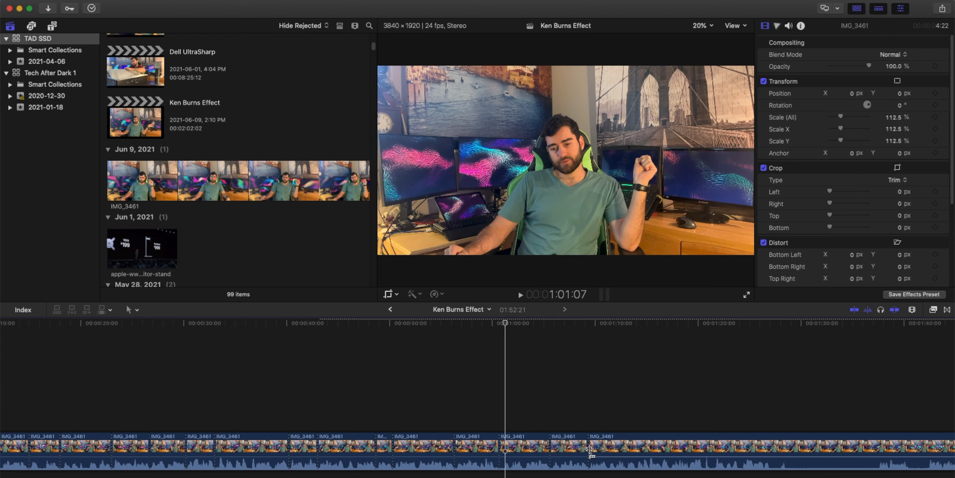
# - Select the segment after the next cut and set its crop type to Ken Burns
pyautogui.click(565, 449)
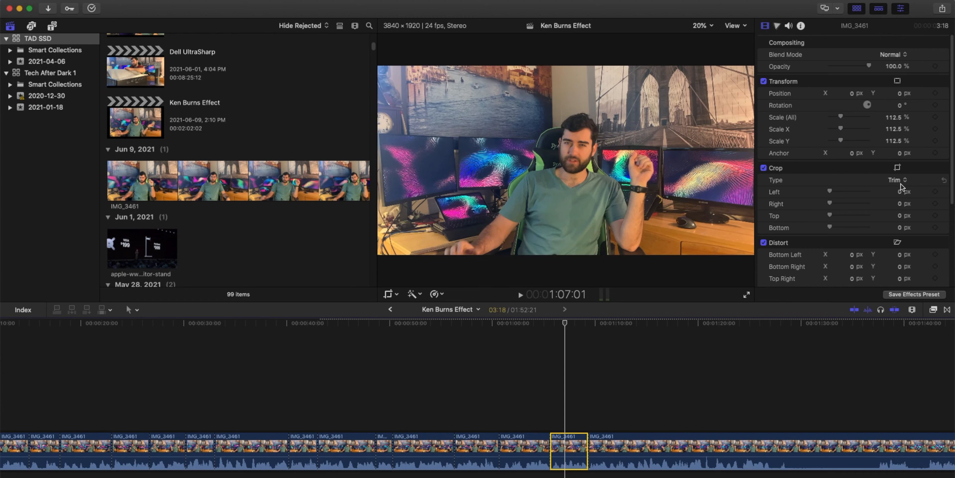
pyautogui.click(900, 180)
pyautogui.click(900, 179)
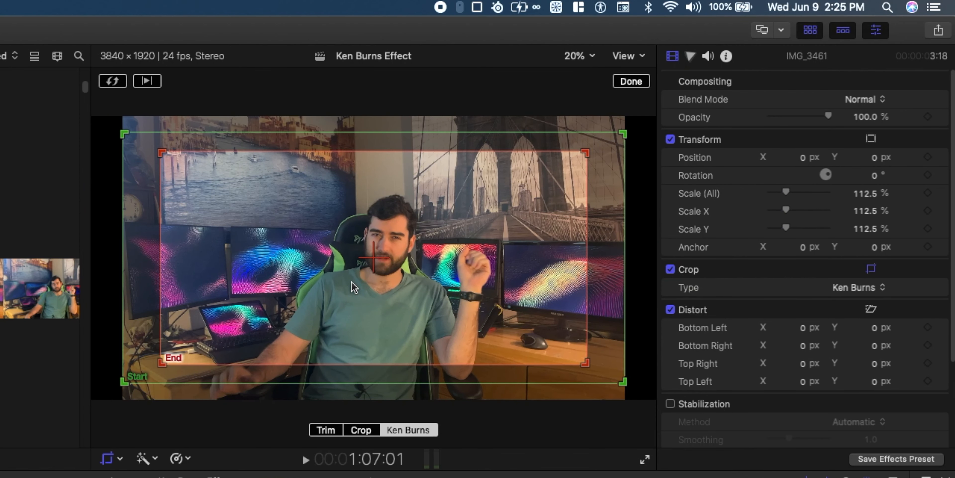
# - Shrink and move the Ken Burns End frame up and left around the subject, then finish editing
pyautogui.click(576, 157)
pyautogui.moveTo(576, 156); pyautogui.dragTo(478, 184)
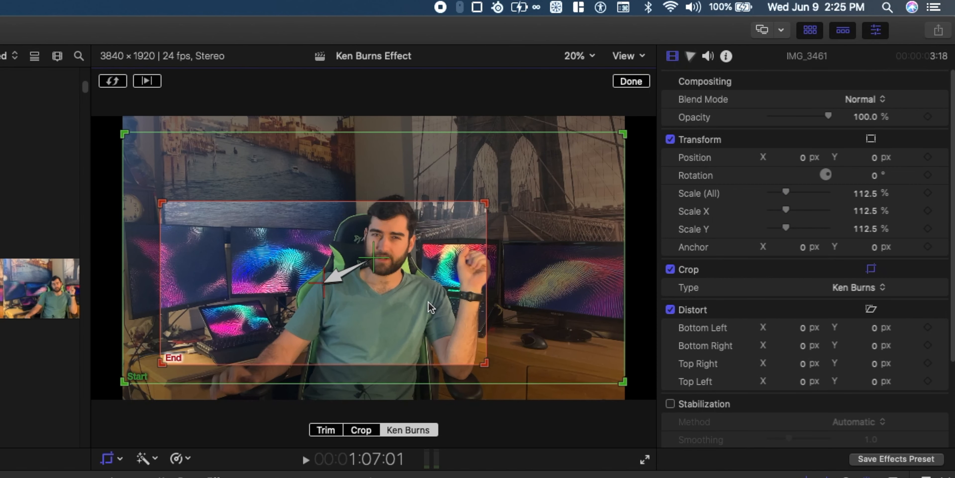
pyautogui.moveTo(430, 290); pyautogui.dragTo(422, 255)
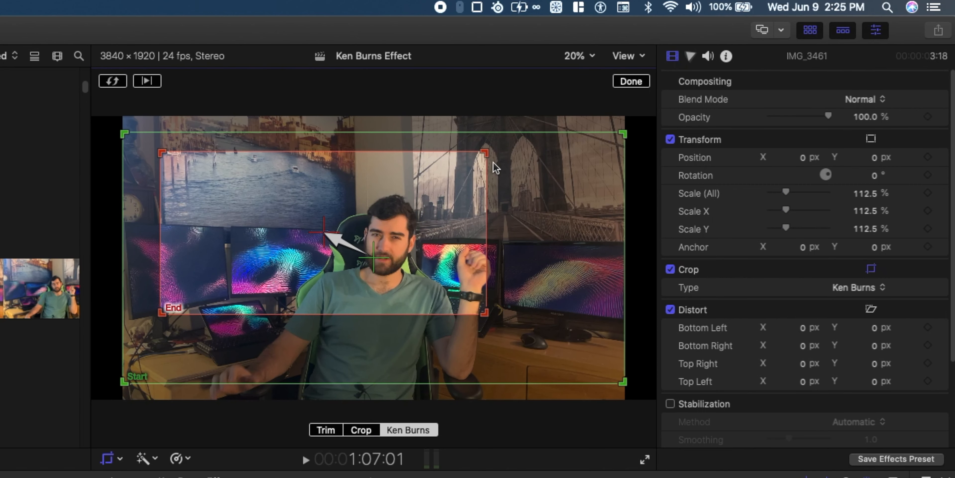
pyautogui.moveTo(486, 153); pyautogui.dragTo(447, 239)
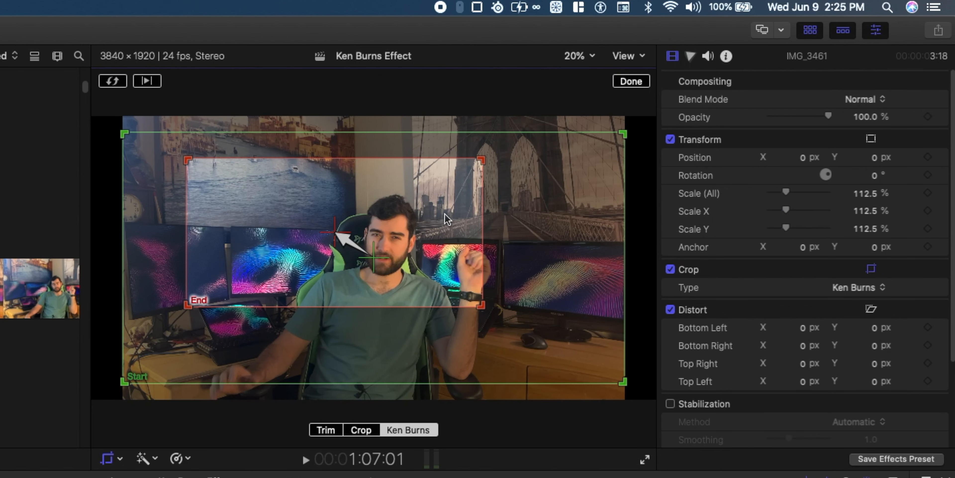
pyautogui.click(632, 81)
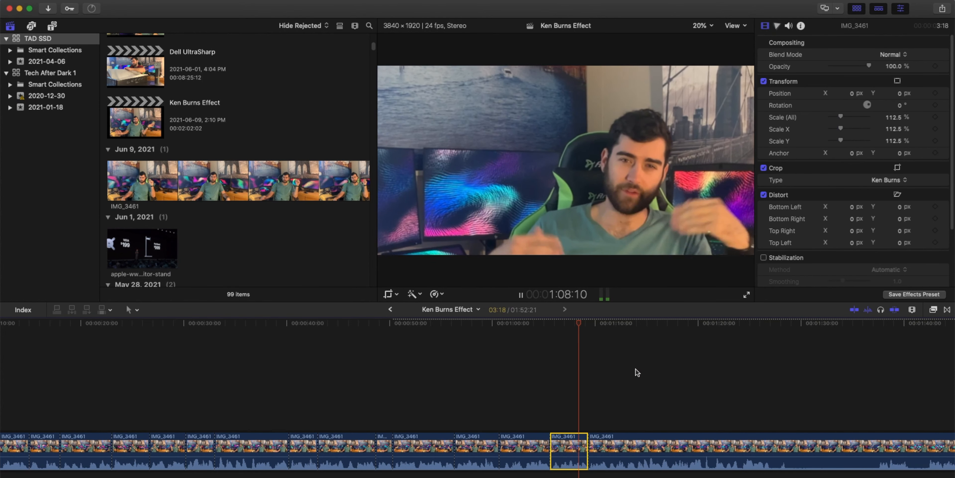
# - Play back the segment and reopen its Ken Burns Start and End frames to check them
pyautogui.click(602, 433)
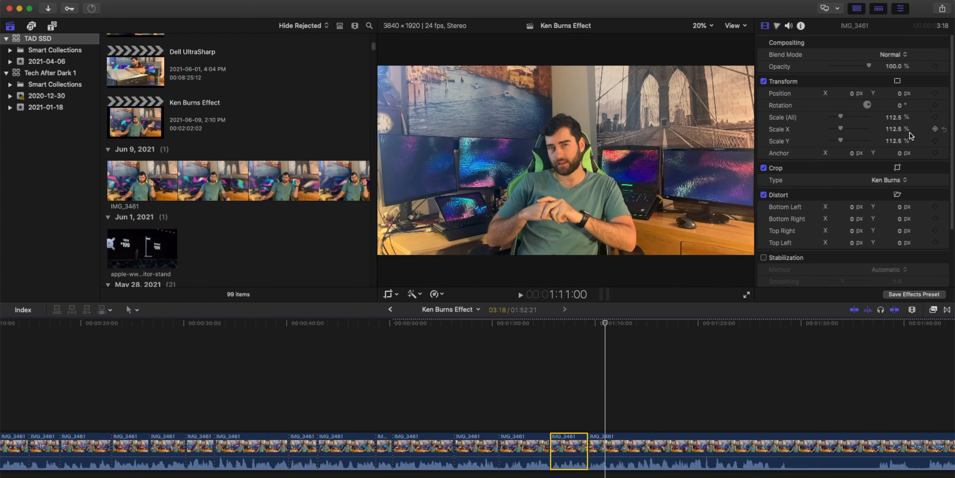
pyautogui.click(577, 324)
pyautogui.click(898, 167)
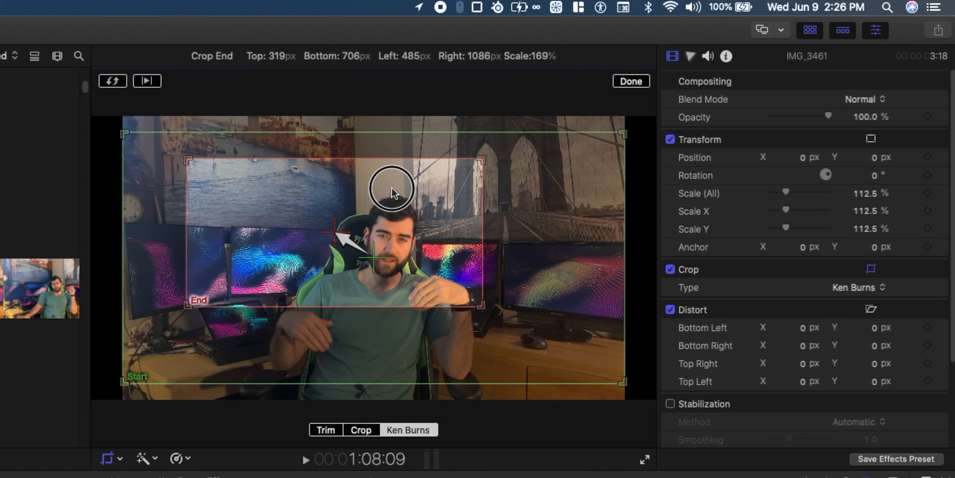
pyautogui.click(393, 192)
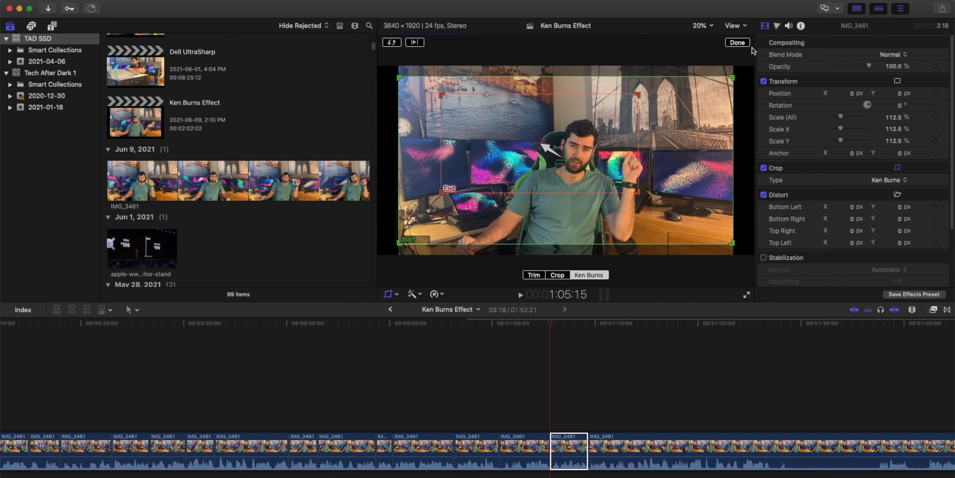
pyautogui.click(740, 43)
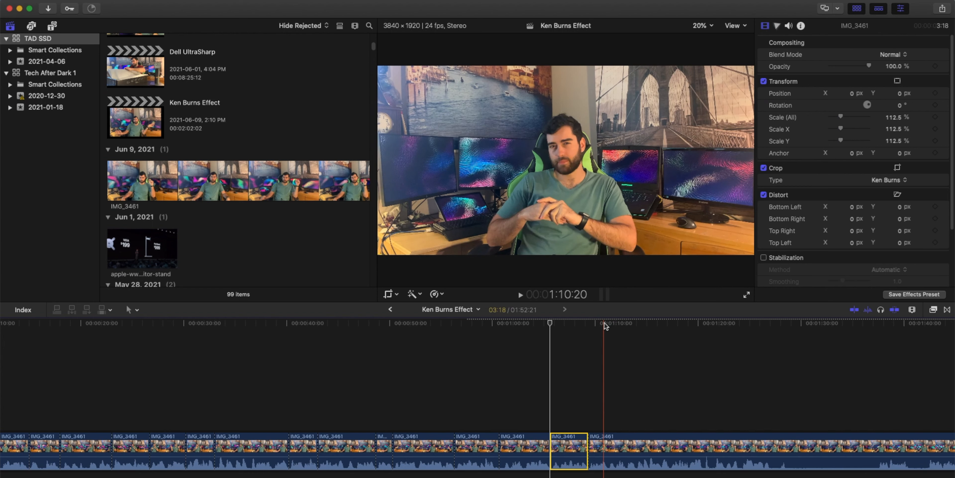
# - Blade the clip at about 1:15 and 1:19 to isolate another short segment
pyautogui.hscroll(2, 637, 328)
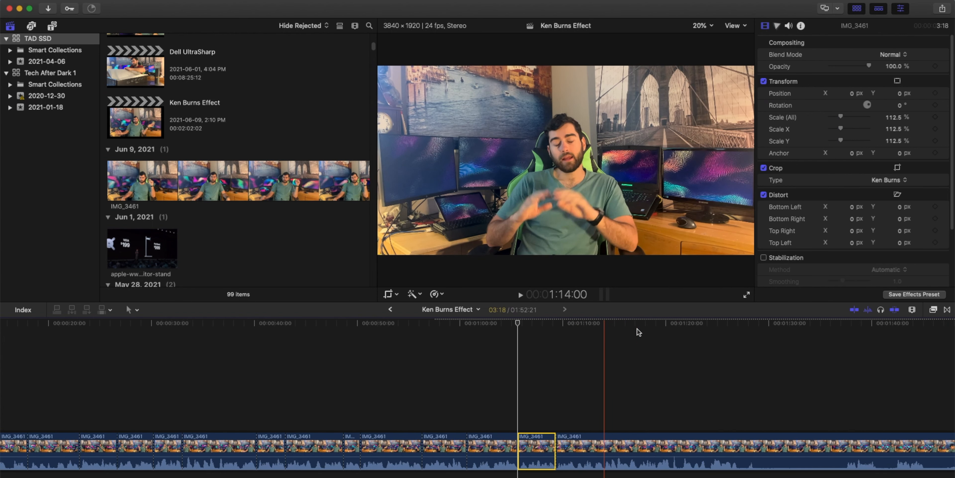
pyautogui.hscroll(3, 637, 329)
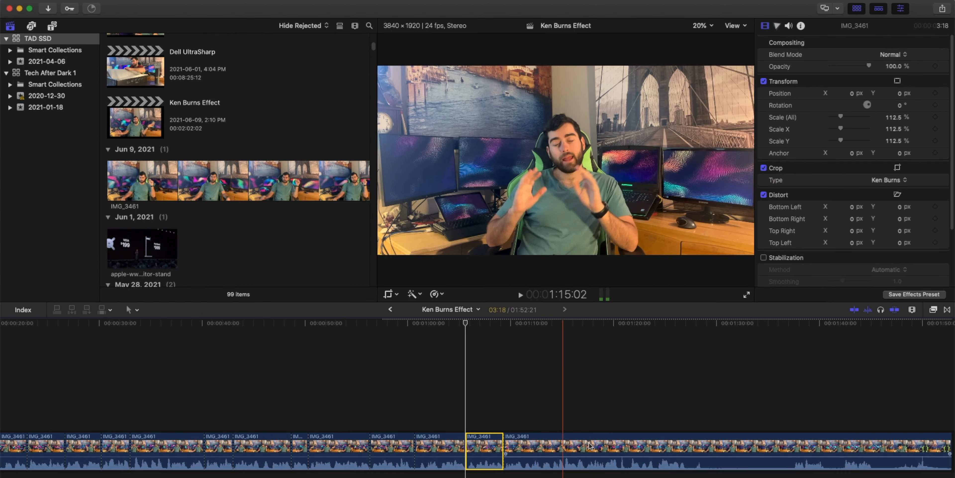
pyautogui.press('super+b')
pyautogui.click(603, 447)
pyautogui.press('super+b')
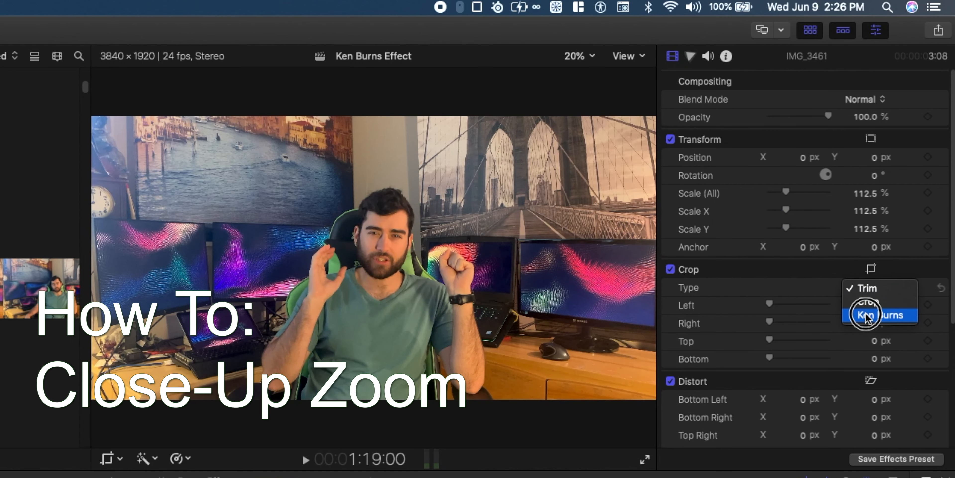
# - Apply Ken Burns to the new segment and shrink its End frame tightly around the subject's face
pyautogui.click(891, 199)
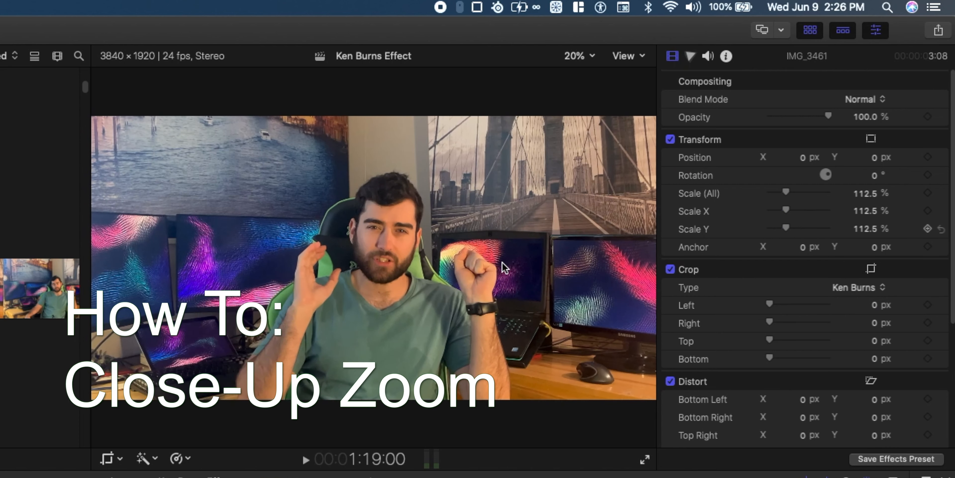
pyautogui.click(872, 269)
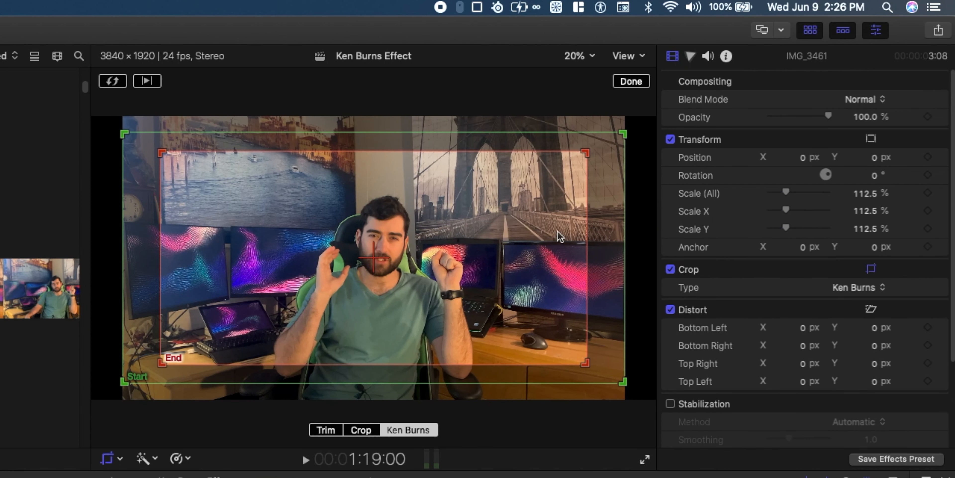
pyautogui.moveTo(585, 154); pyautogui.dragTo(392, 219)
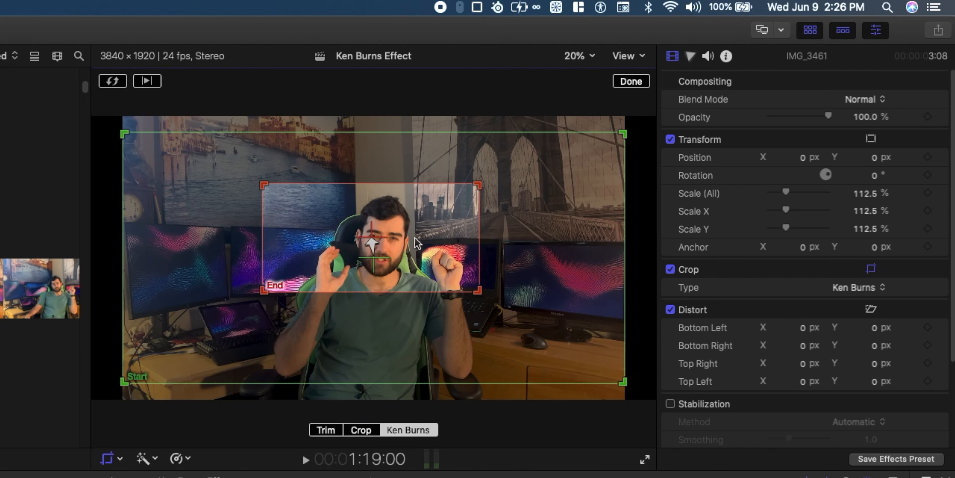
pyautogui.click(635, 80)
# - Play back the zoom and adjust the end point of the timeline's last clip
pyautogui.click(576, 324)
pyautogui.press('space')
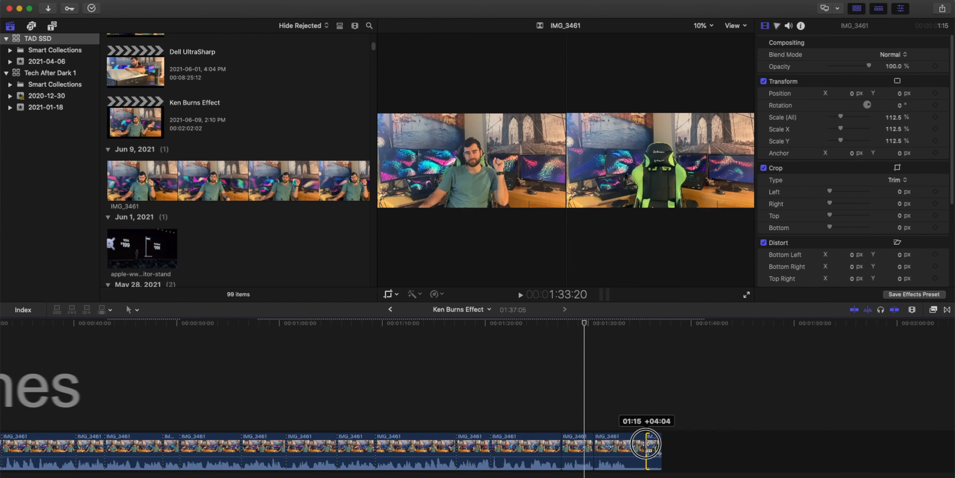
pyautogui.moveTo(646, 443); pyautogui.dragTo(647, 443)
pyautogui.click(633, 323)
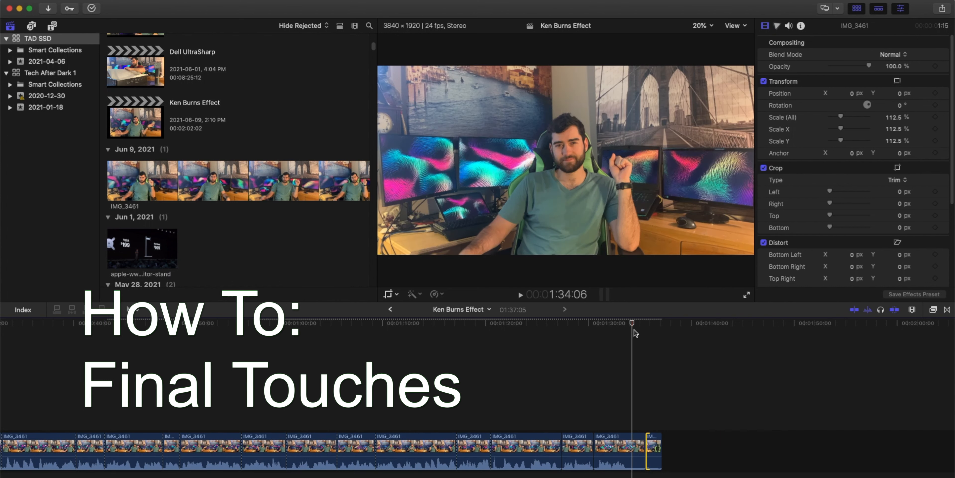
# - Add a Cross Dissolve transition to the end of the last clip
pyautogui.click(948, 309)
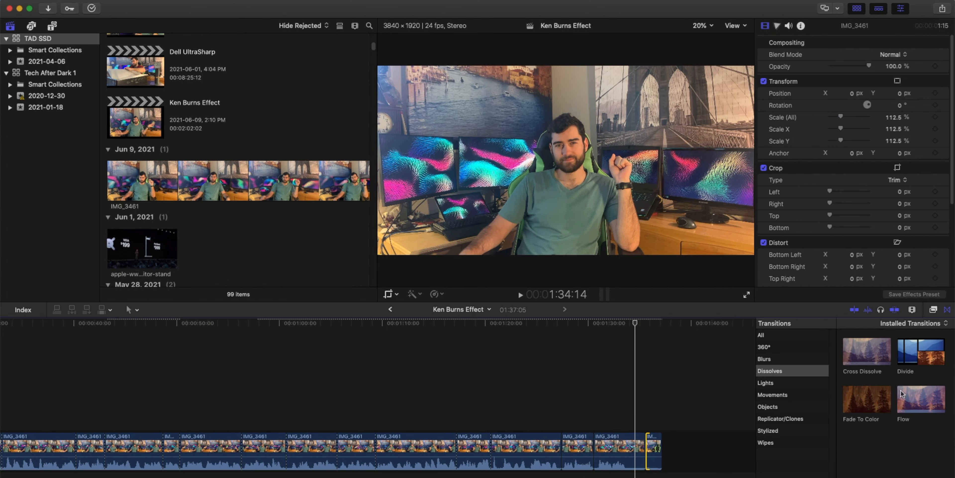
pyautogui.moveTo(866, 353); pyautogui.dragTo(646, 443)
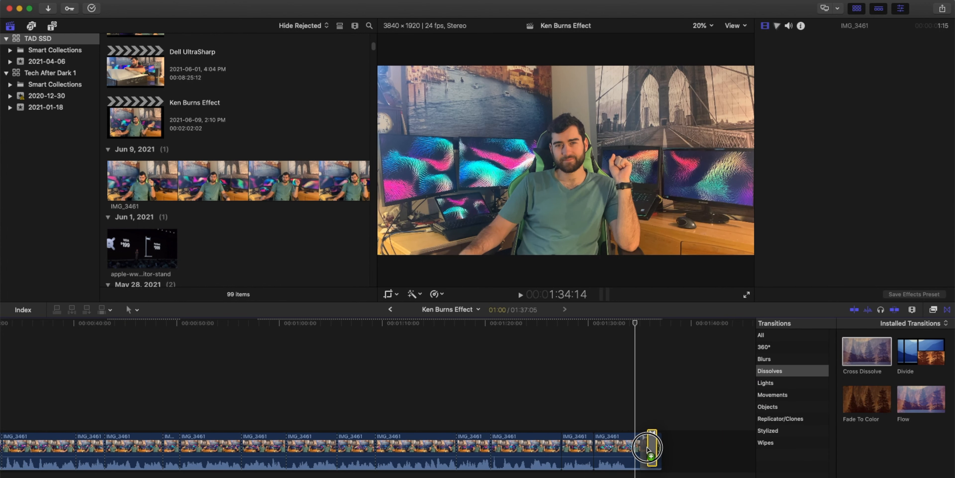
pyautogui.click(947, 310)
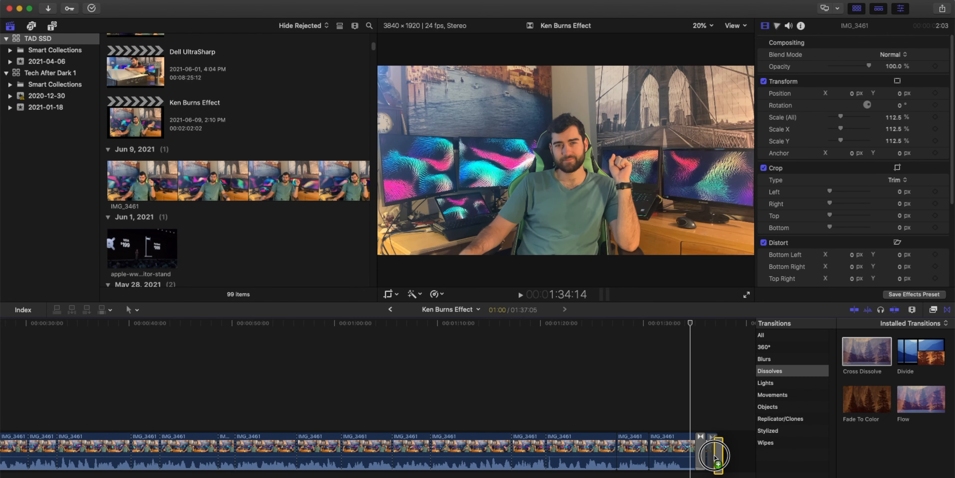
pyautogui.moveTo(715, 458); pyautogui.dragTo(714, 446)
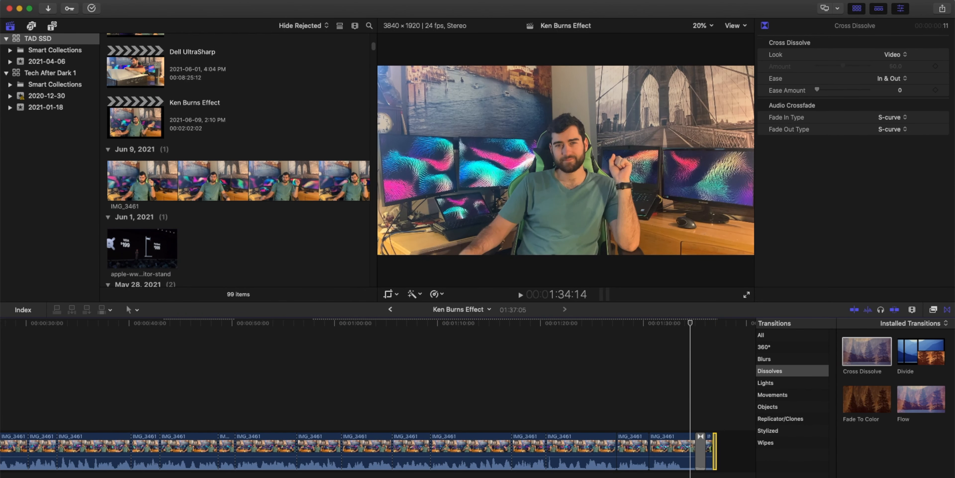
# - Add a Cross Dissolve transition to the start of the first clip
pyautogui.hscroll(-8, 30, 425)
pyautogui.moveTo(867, 351); pyautogui.dragTo(27, 451)
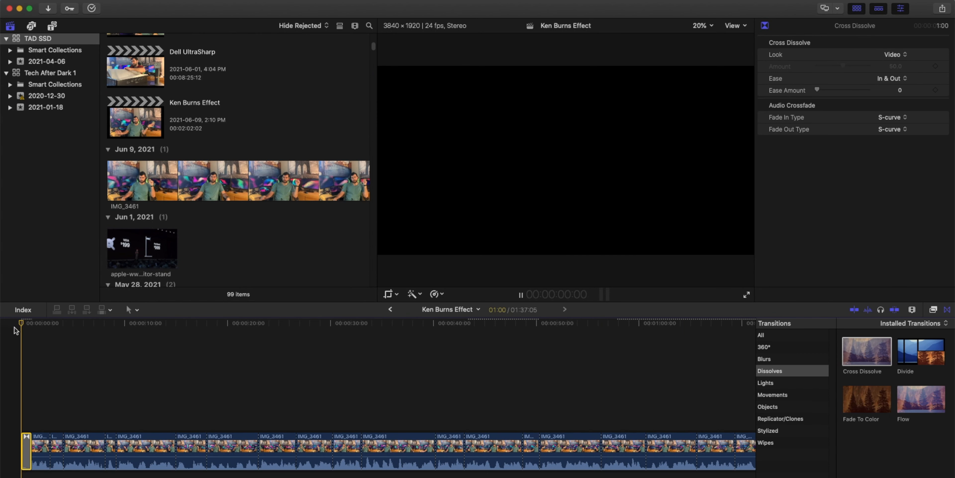
pyautogui.press('ctrl+super+5')
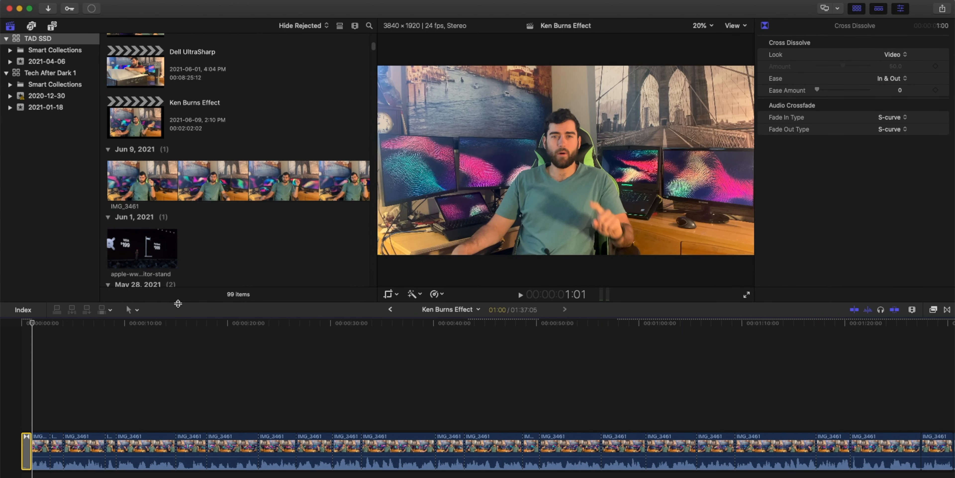
# - Export the project as a file named Ken Burns Effect and open the background tasks window
pyautogui.click(943, 10)
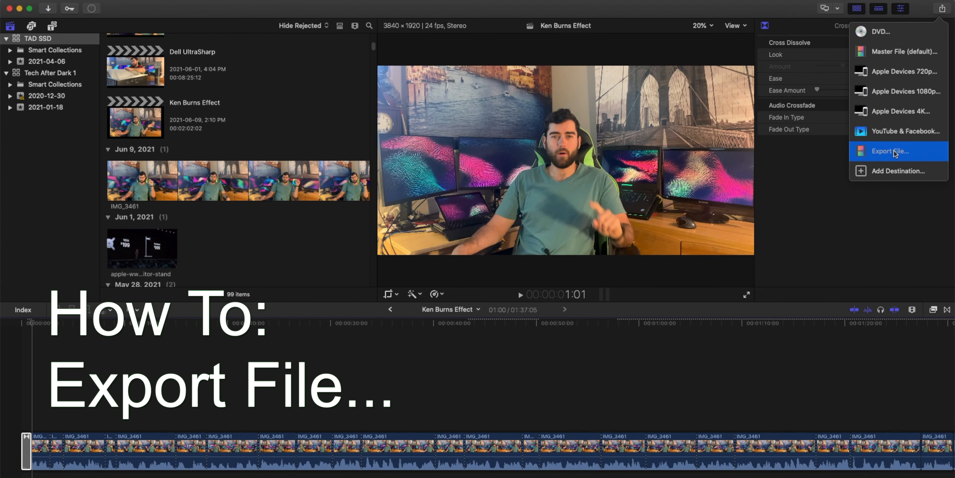
pyautogui.click(879, 151)
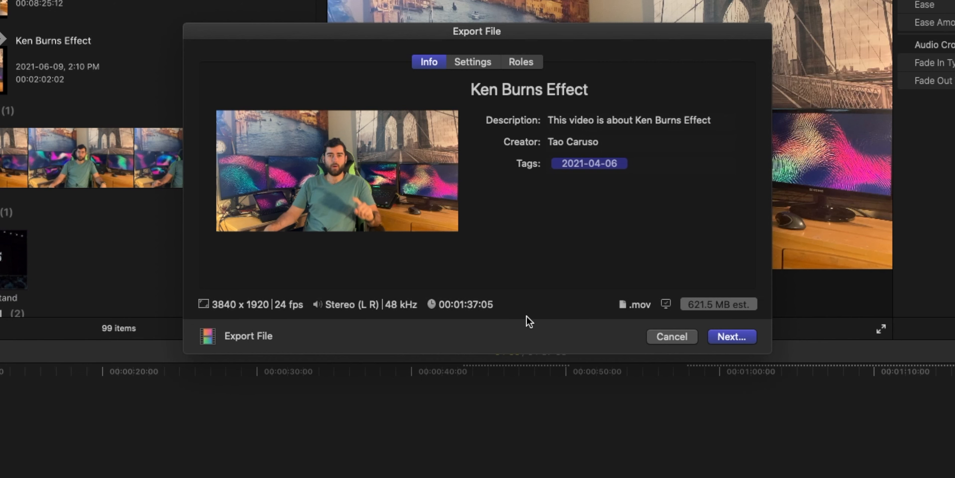
pyautogui.click(738, 342)
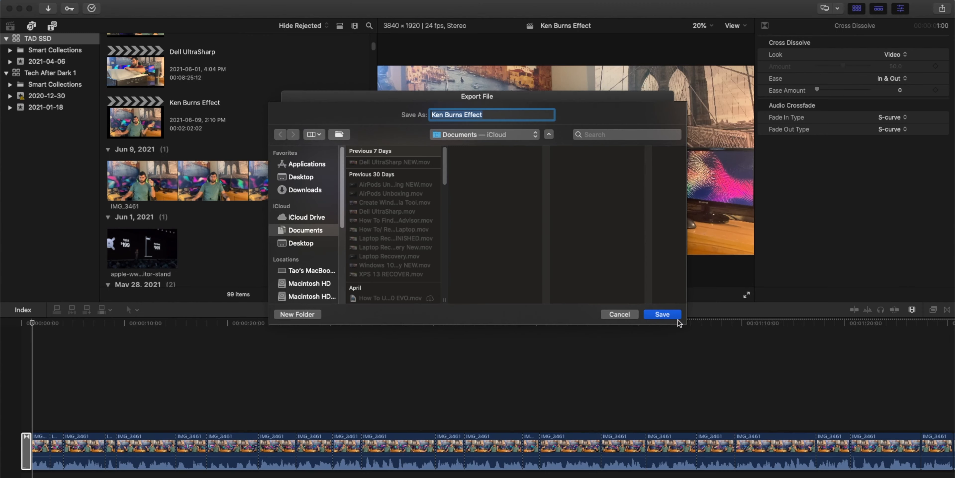
pyautogui.press('Return')
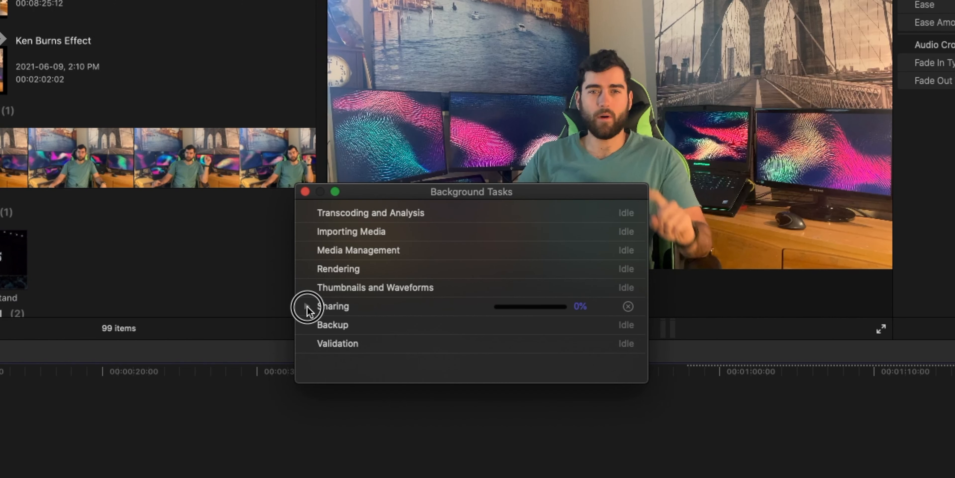
pyautogui.click(307, 306)
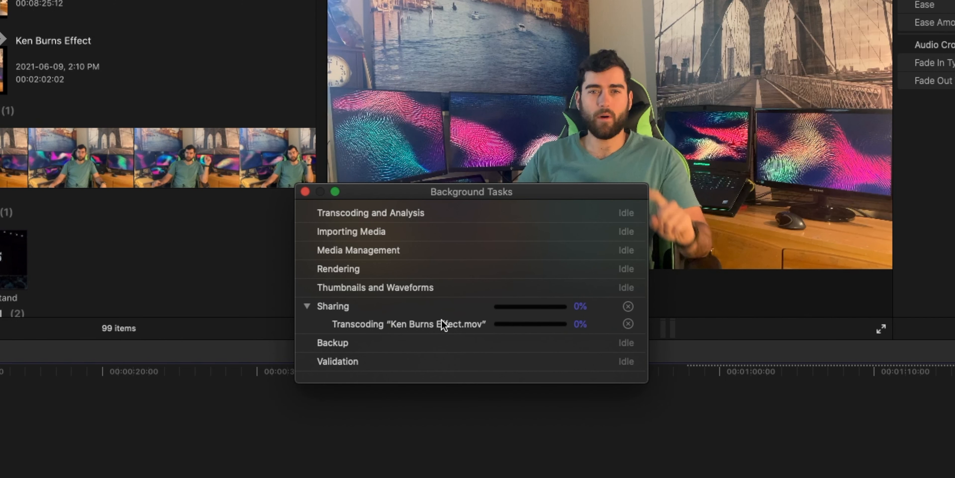